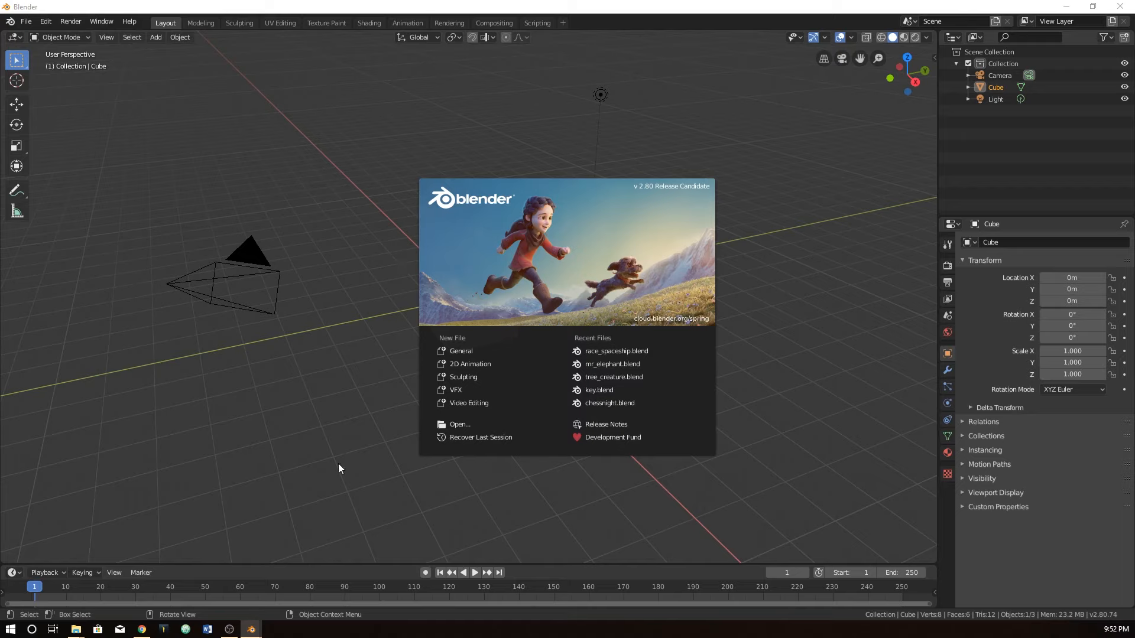
Dismiss the splash screen and split the 3D viewport into two stacked areas of similar height.
{"action": "left_click", "coordinate": [325, 186]}
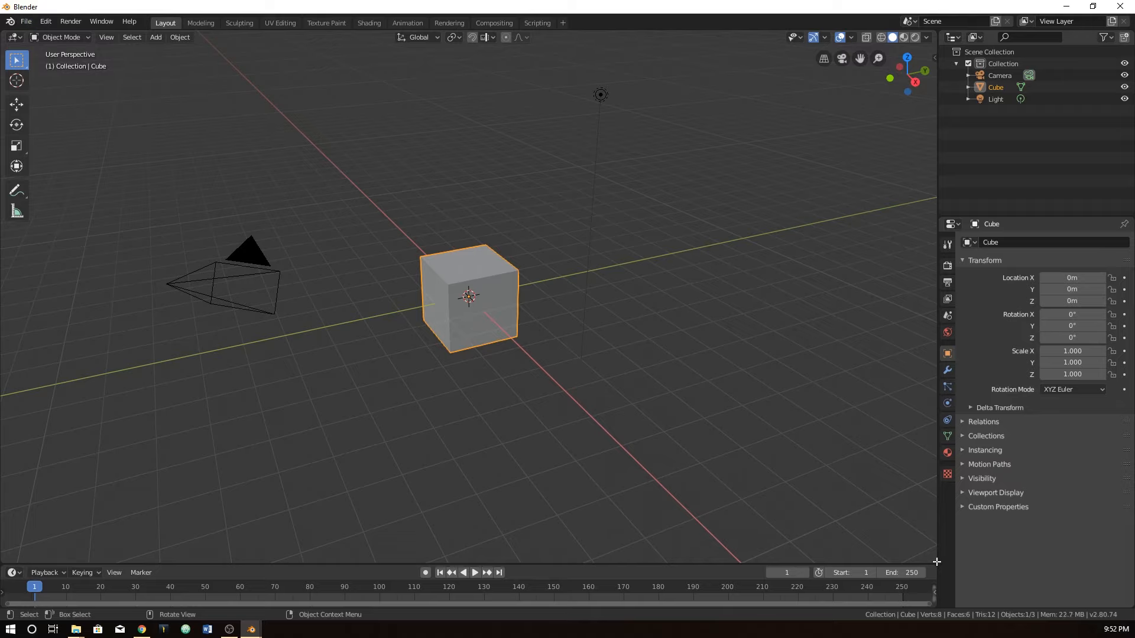
{"action": "left_click_drag", "start_coordinate": [935, 561], "coordinate": [933, 309]}
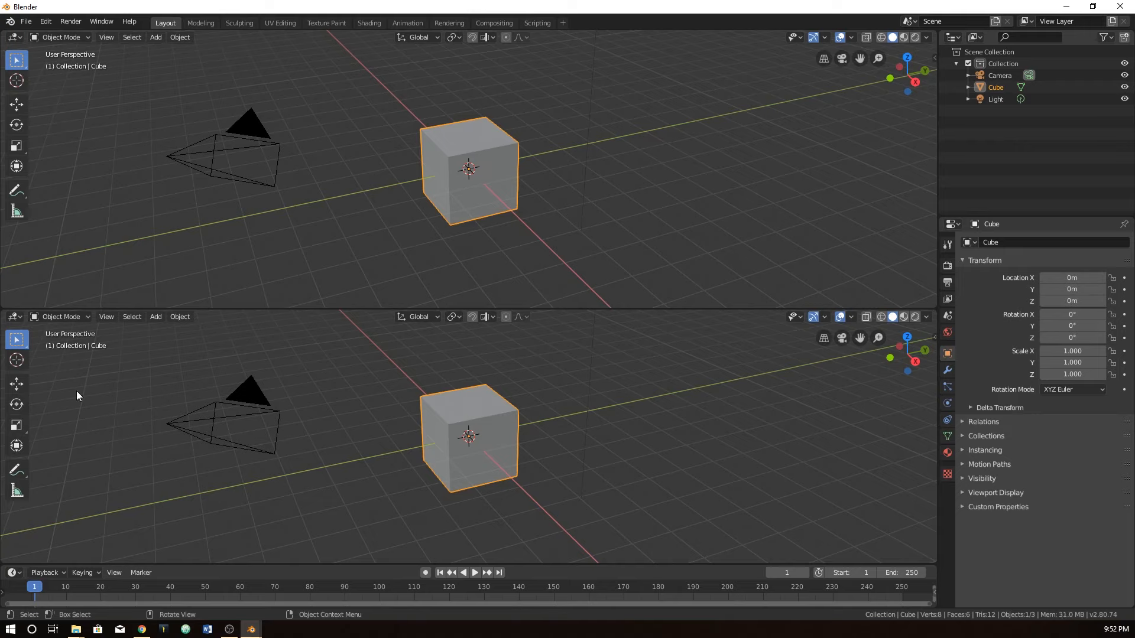
{"action": "left_click", "coordinate": [17, 318]}
Enable the "Node: Animation Nodes" add-on in the preferences and close the preferences window.
{"action": "left_click", "coordinate": [52, 23]}
{"action": "left_click", "coordinate": [73, 179]}
{"action": "left_click", "coordinate": [464, 133]}
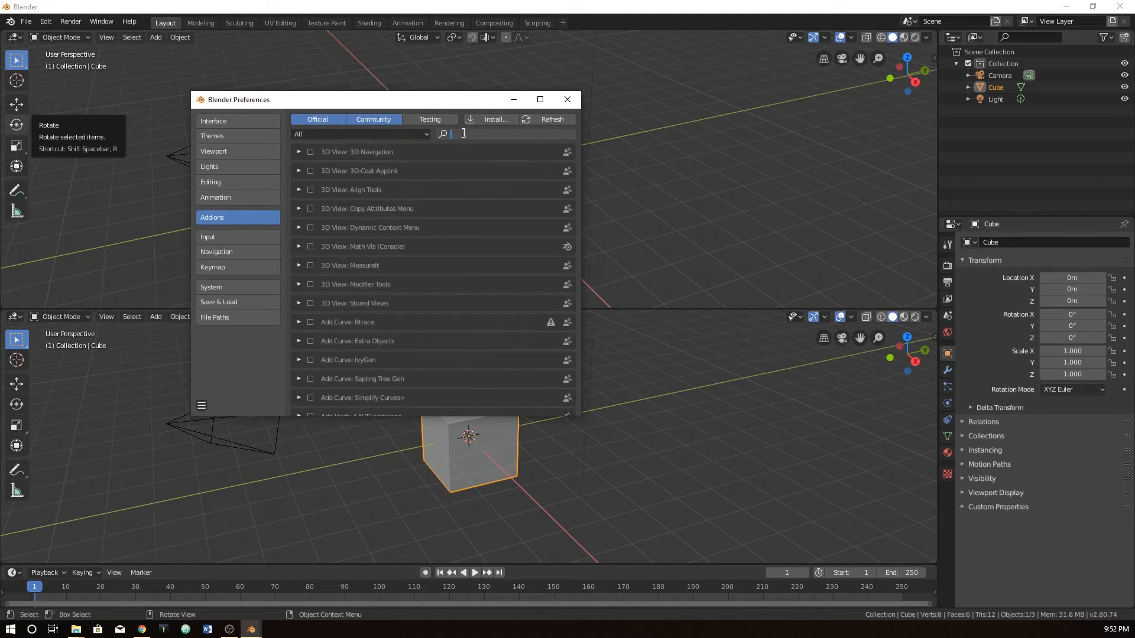
{"action": "type", "text": "ani"}
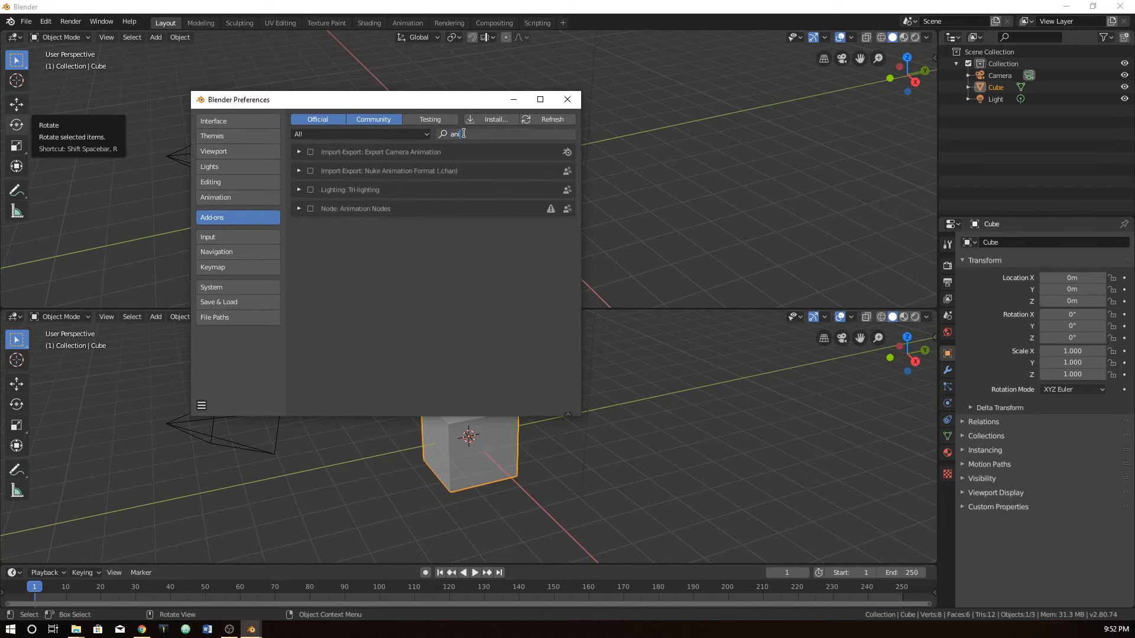
{"action": "left_click", "coordinate": [307, 271]}
{"action": "left_click", "coordinate": [310, 209]}
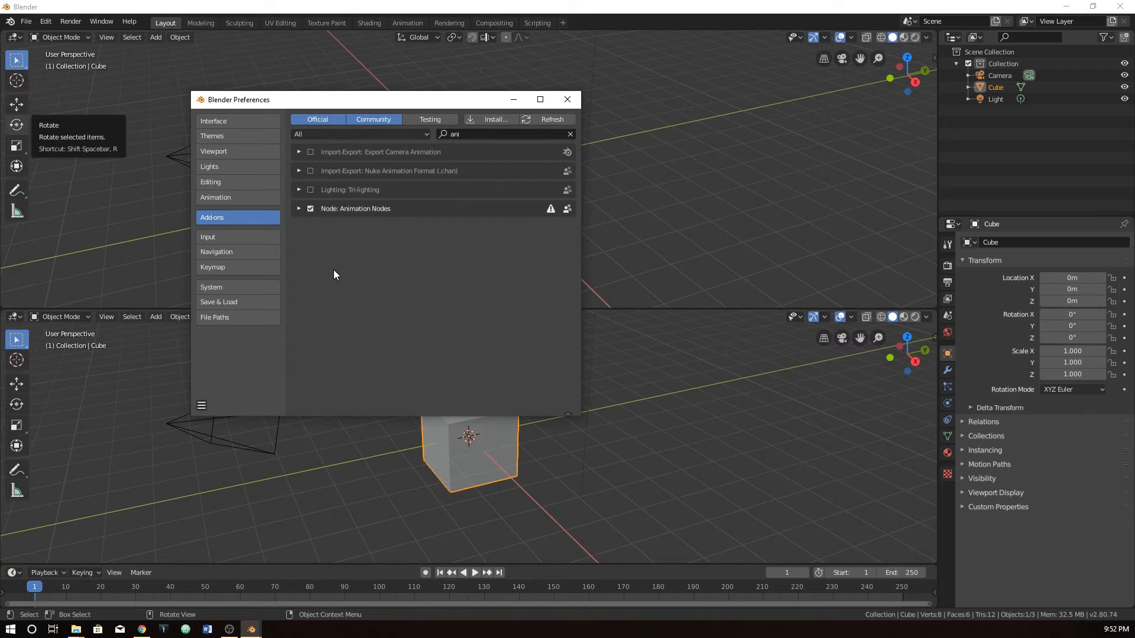
{"action": "left_click", "coordinate": [299, 210]}
{"action": "left_click", "coordinate": [567, 99]}
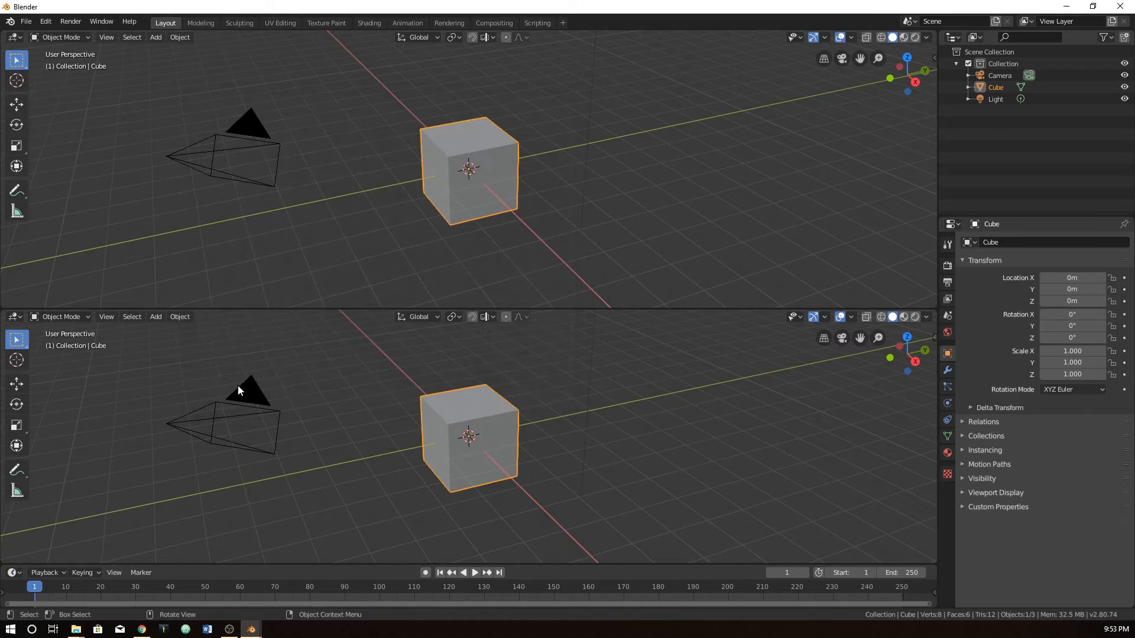
Switch the lower area to the Animation Nodes editor and create a new node tree.
{"action": "left_click", "coordinate": [22, 315]}
{"action": "left_click", "coordinate": [41, 397]}
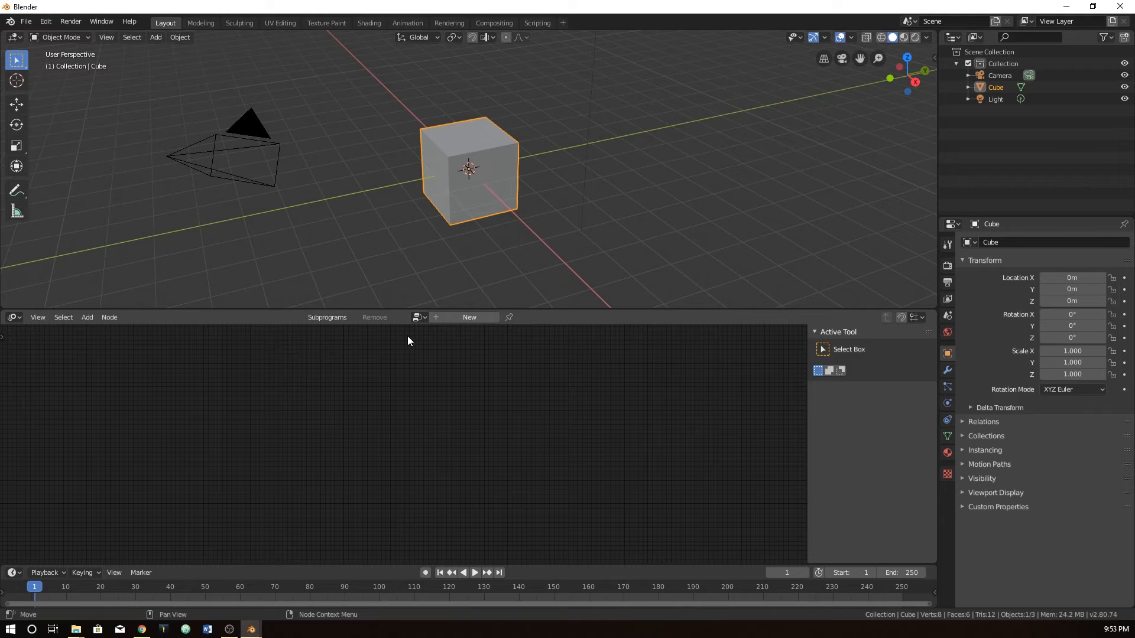
{"action": "left_click", "coordinate": [456, 320]}
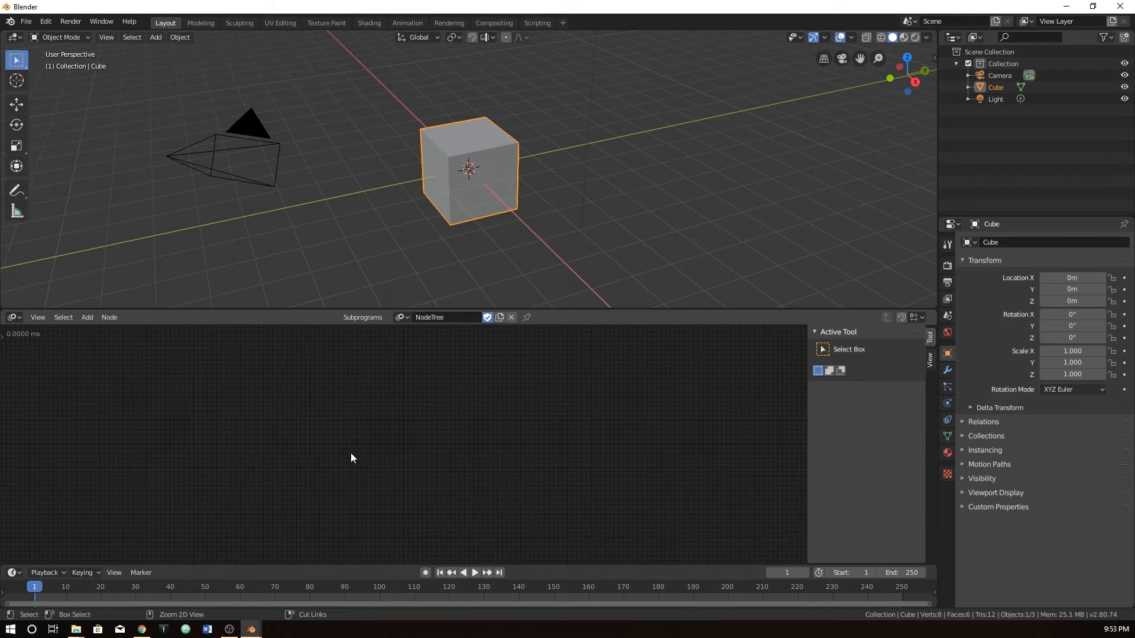
{"action": "key", "text": "ctrl+a"}
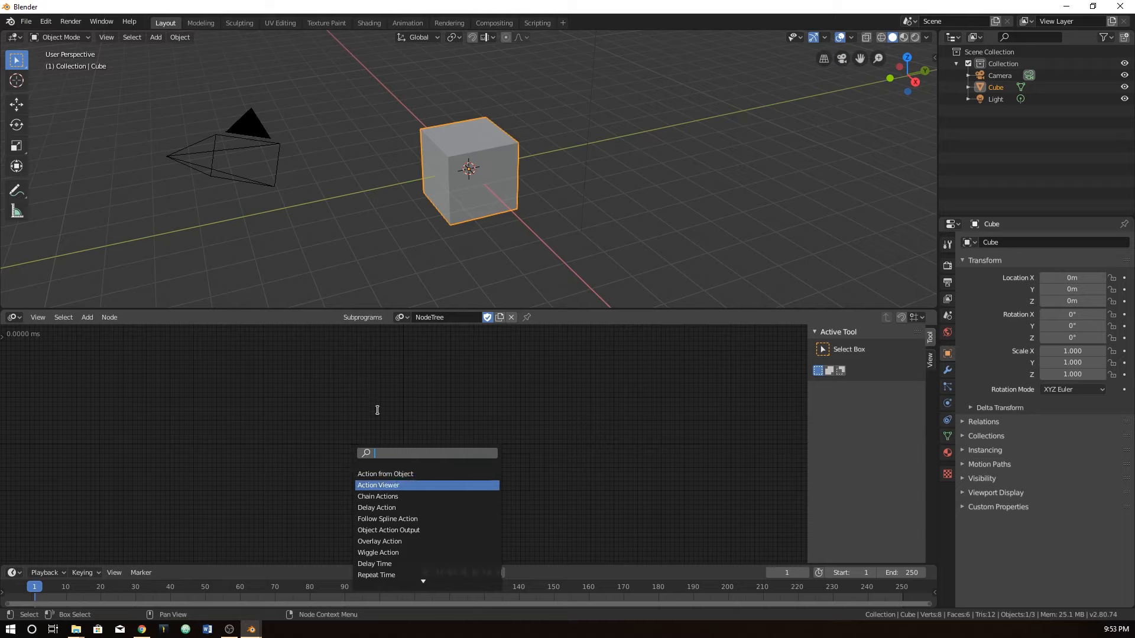
{"action": "key", "text": "Escape"}
{"action": "key", "text": "shift+a"}
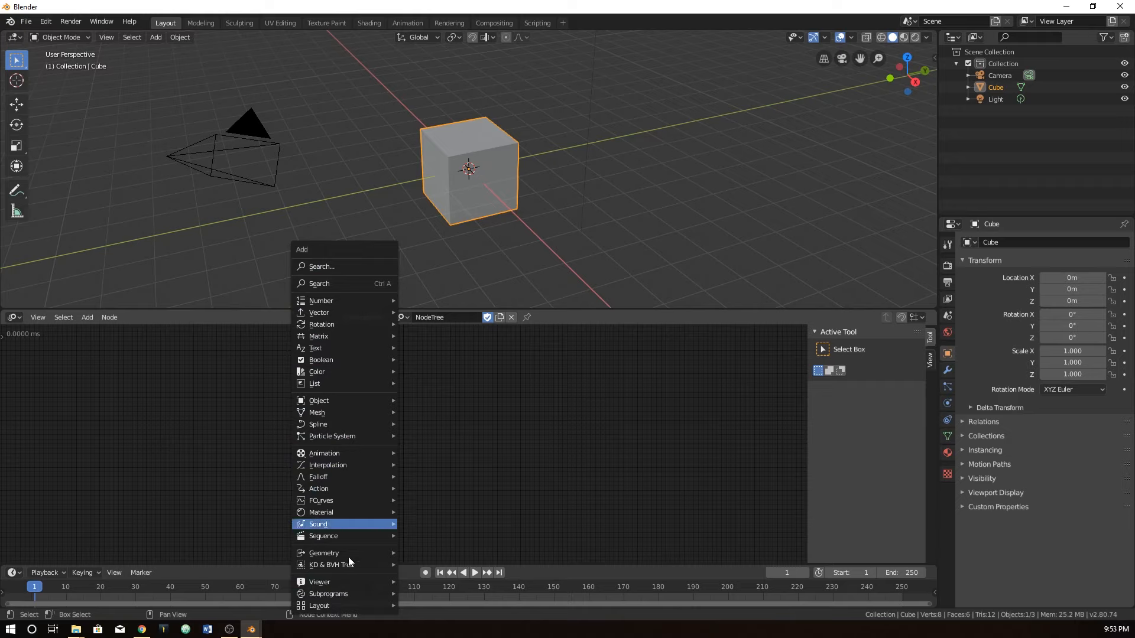
{"action": "mouse_move", "coordinate": [329, 348]}
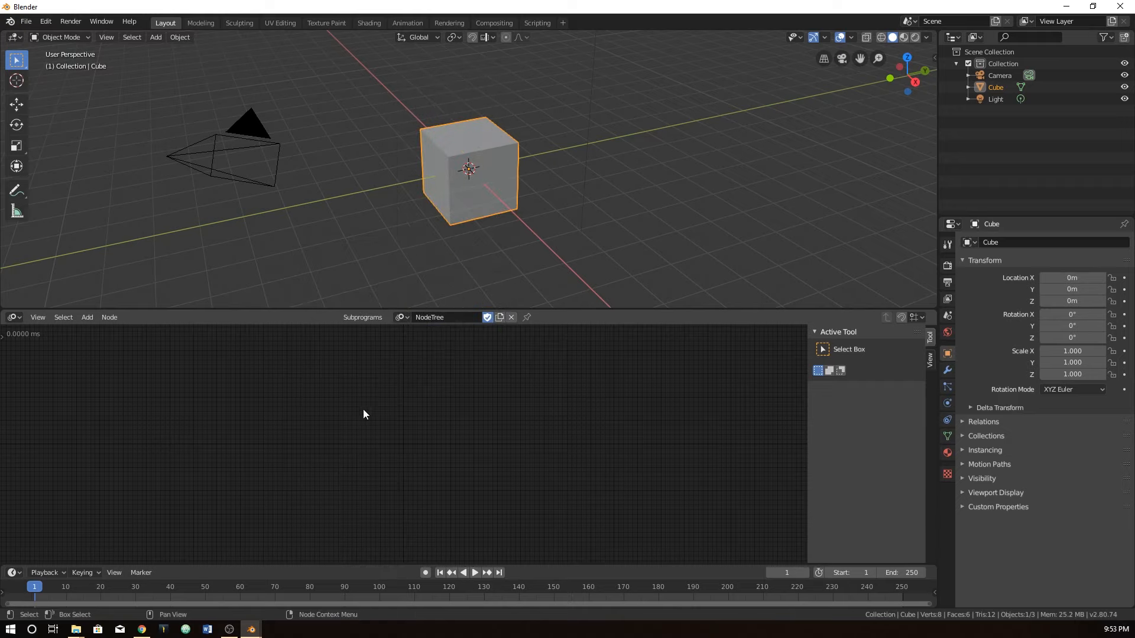
Look up "matrix" and "compos" in the node search and clear the search text.
{"action": "key", "text": "ctrl+a"}
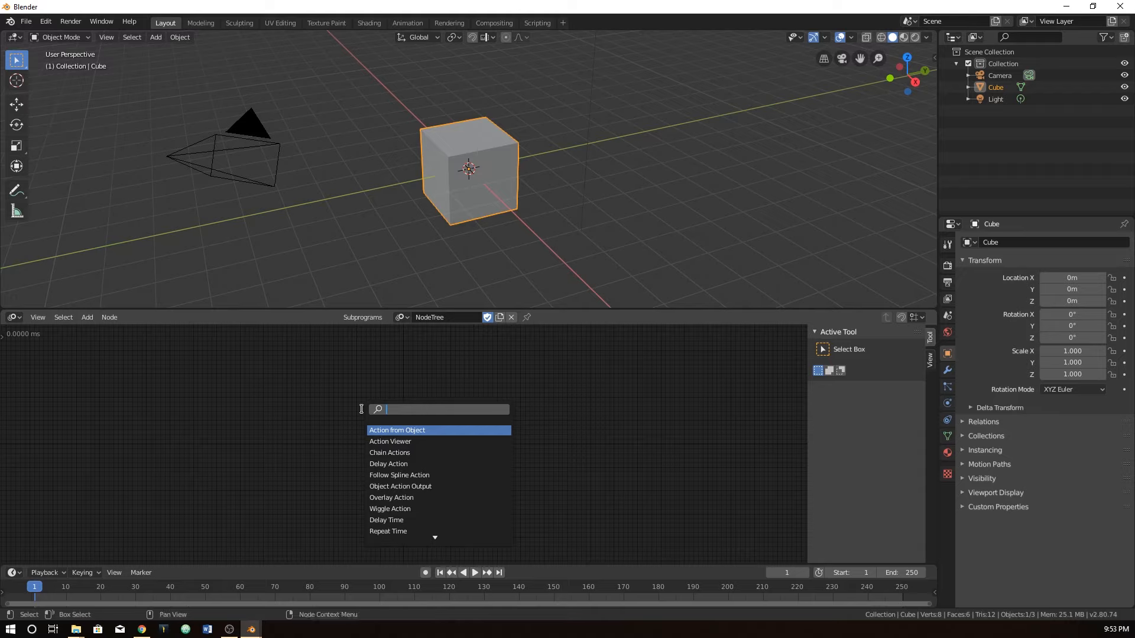
{"action": "type", "text": "matrix comp"}
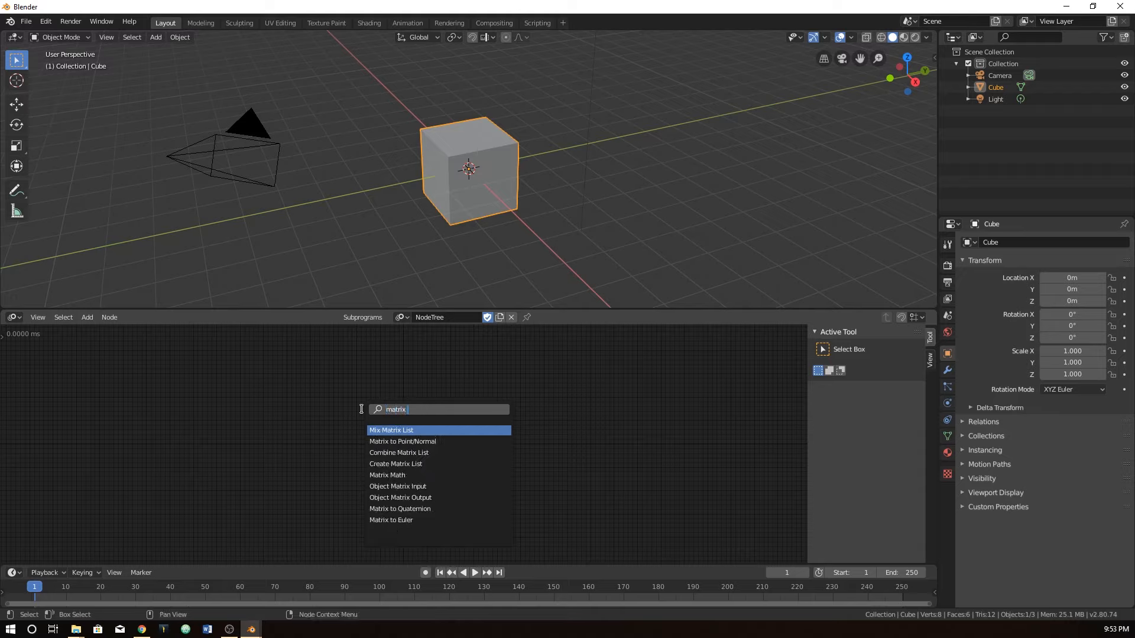
{"action": "key", "text": "BackSpace"}
{"action": "key", "text": "BackSpace"}
{"action": "key", "text": "BackSpace"}
{"action": "key", "text": "BackSpace"}
{"action": "key", "text": "BackSpace"}
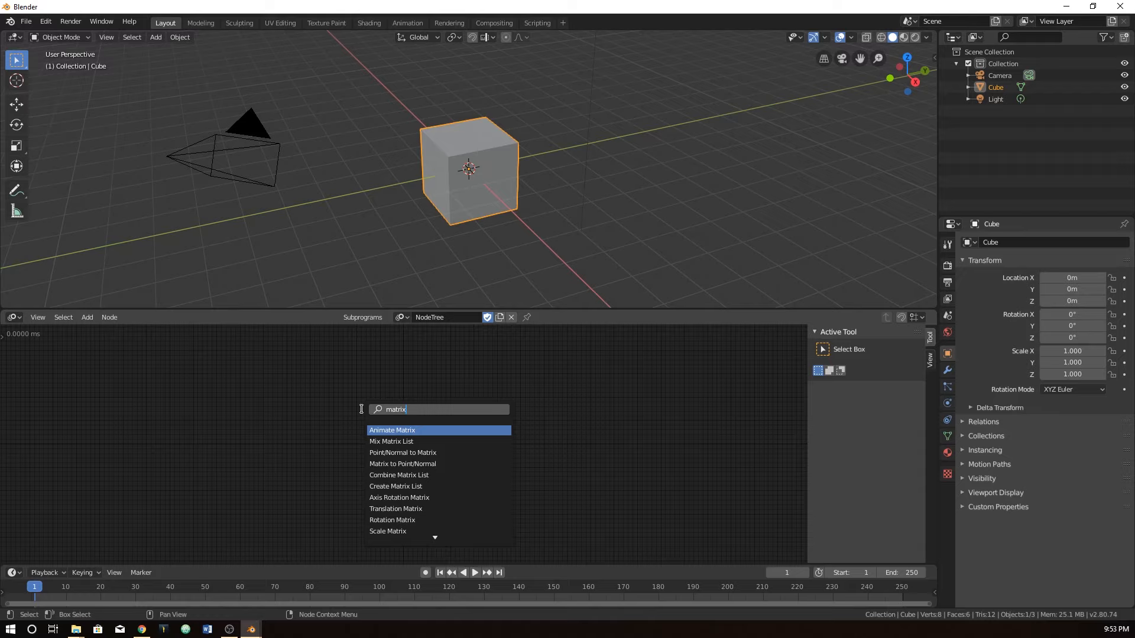
{"action": "key", "text": "BackSpace"}
{"action": "key", "text": "BackSpace"}
{"action": "key", "text": "BackSpace"}
{"action": "key", "text": "BackSpace"}
{"action": "key", "text": "BackSpace"}
{"action": "key", "text": "BackSpace"}
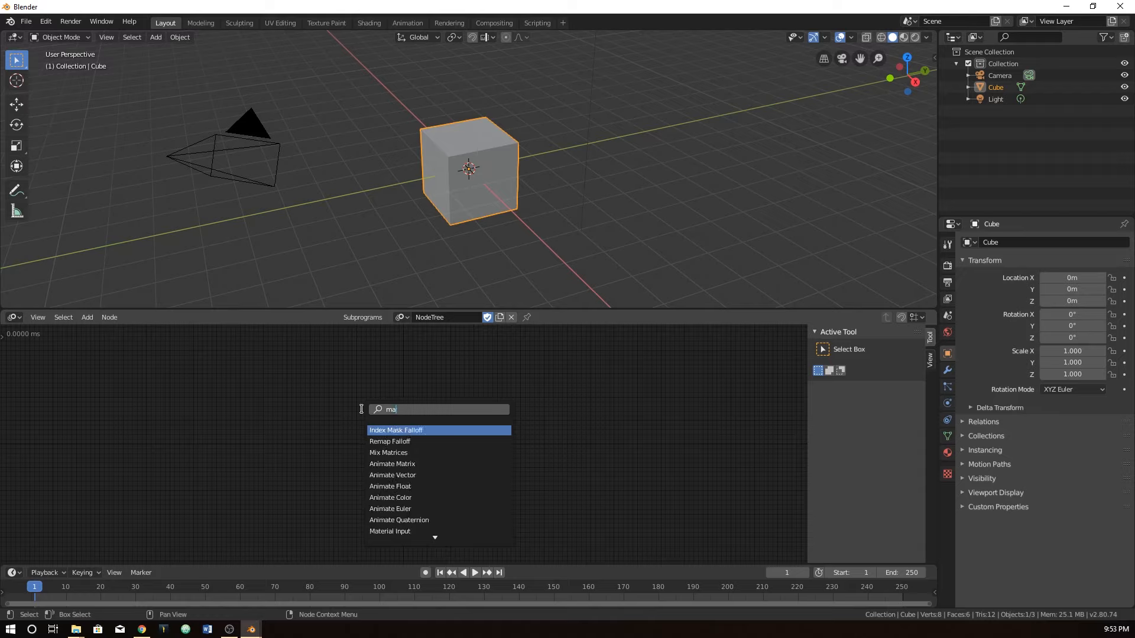
{"action": "type", "text": "compos"}
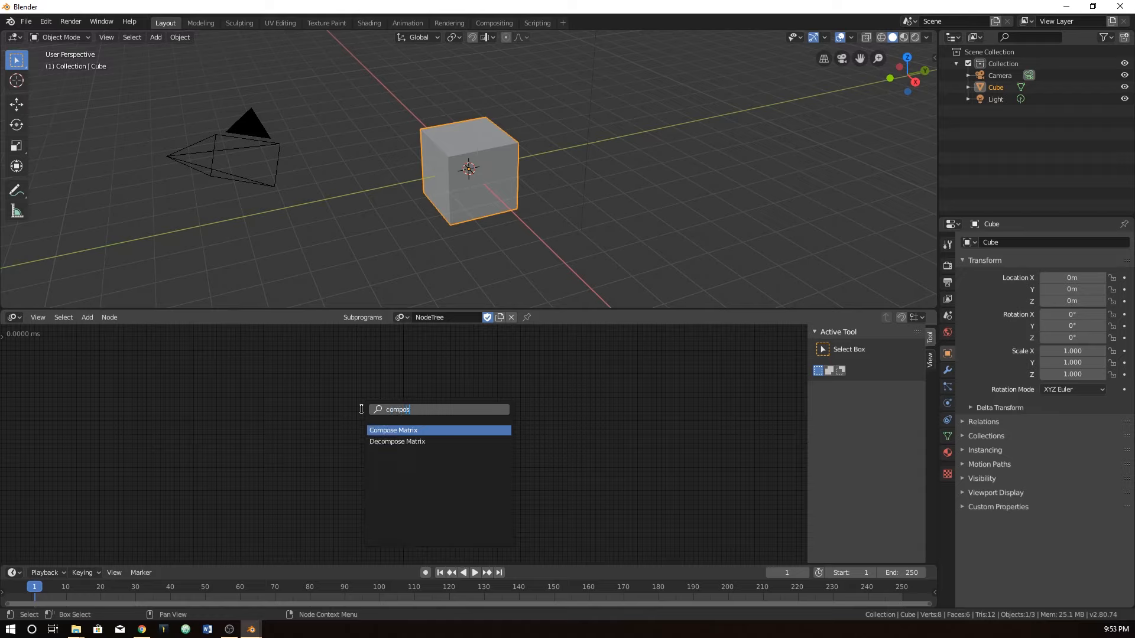
{"action": "key", "text": "BackSpace"}
{"action": "key", "text": "BackSpace"}
{"action": "key", "text": "BackSpace"}
{"action": "key", "text": "BackSpace"}
{"action": "key", "text": "BackSpace"}
{"action": "key", "text": "BackSpace"}
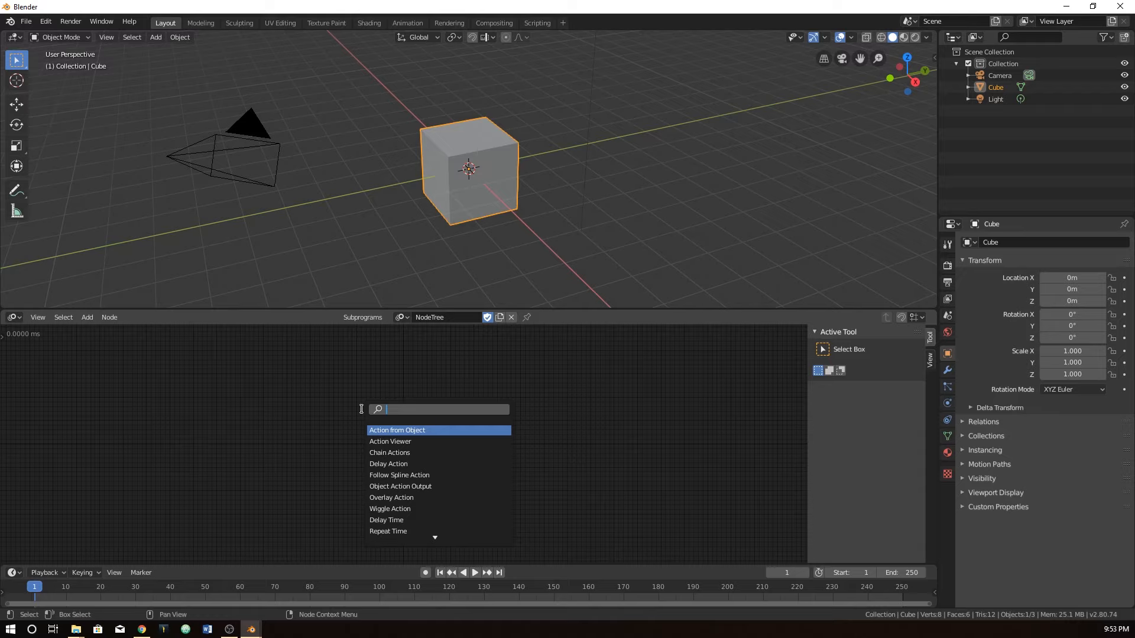
{"action": "type", "text": ";lkasdjf"}
{"action": "key", "text": "BackSpace"}
{"action": "key", "text": "BackSpace"}
{"action": "key", "text": "BackSpace"}
{"action": "key", "text": "BackSpace"}
{"action": "key", "text": "BackSpace"}
{"action": "key", "text": "BackSpace"}
{"action": "key", "text": "BackSpace"}
Search for "object instancer" and place an Object Instancer node in the node tree.
{"action": "type", "text": "object"}
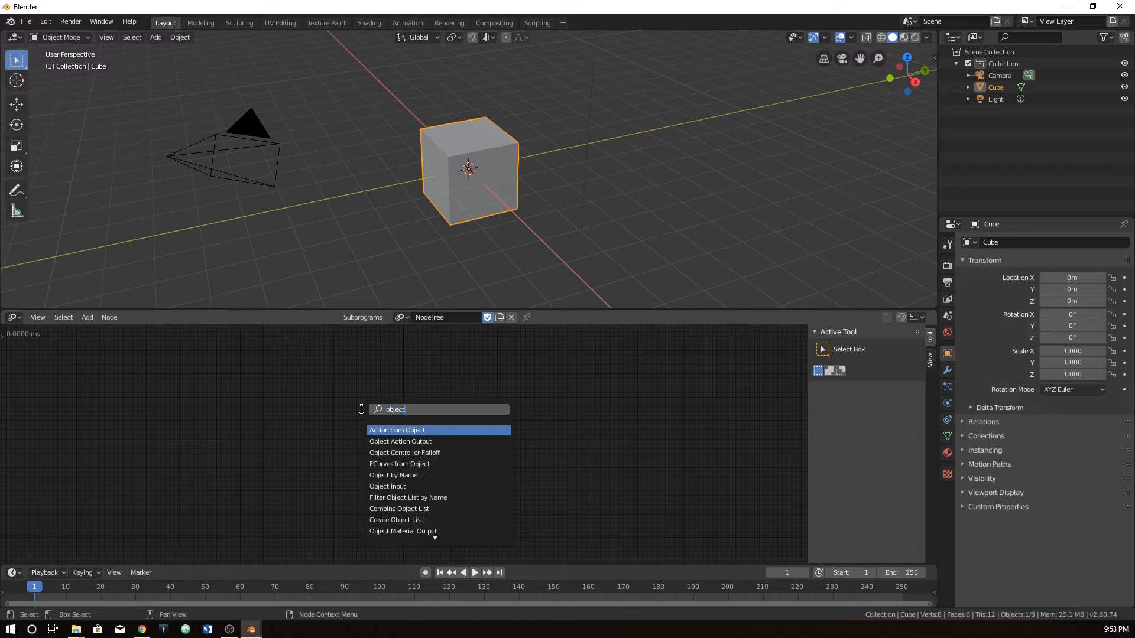
{"action": "type", "text": " in"}
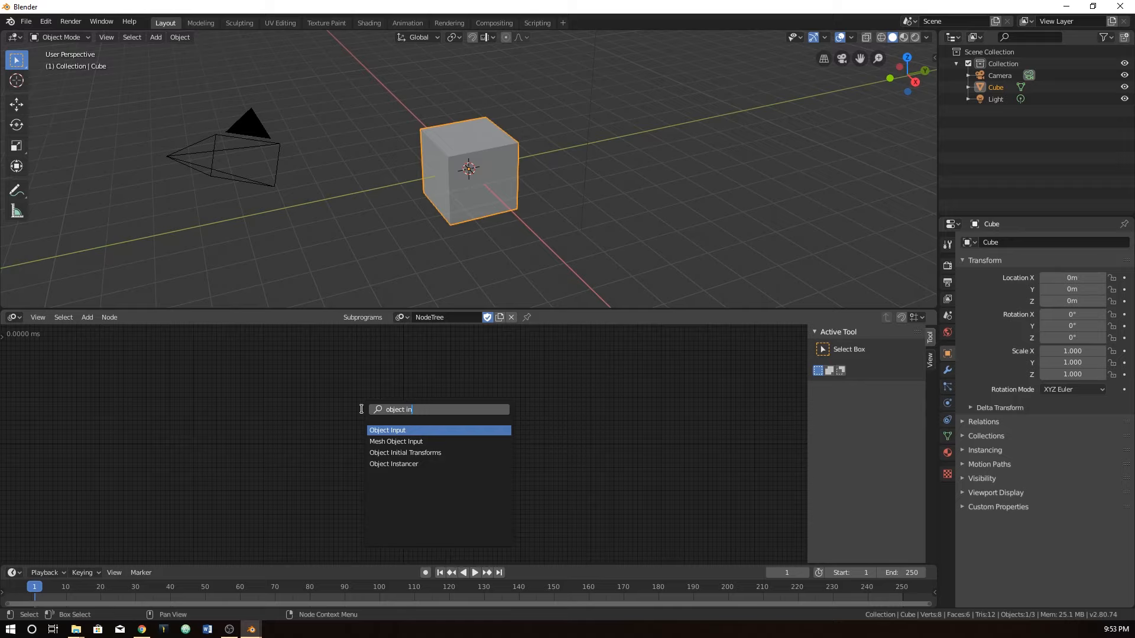
{"action": "type", "text": "stancer"}
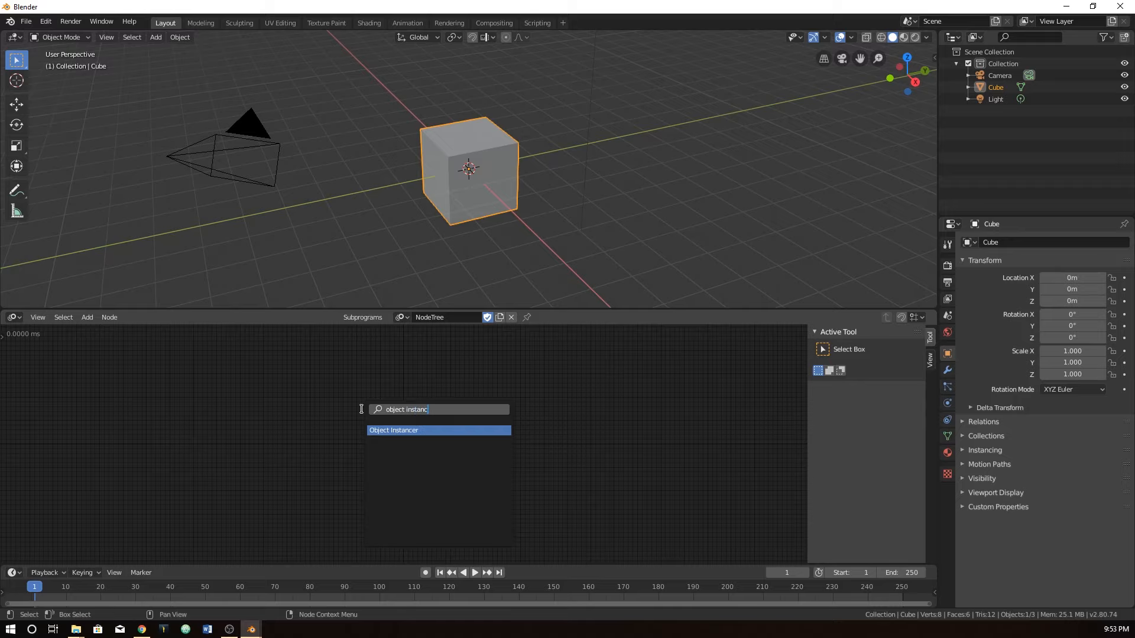
{"action": "key", "text": "Return"}
{"action": "left_click", "coordinate": [362, 409]}
Pick the Cube as the source object of the Object Instancer node, keeping its instance count at 0.
{"action": "scroll", "coordinate": [390, 414], "scroll_direction": "up", "scroll_amount": 4}
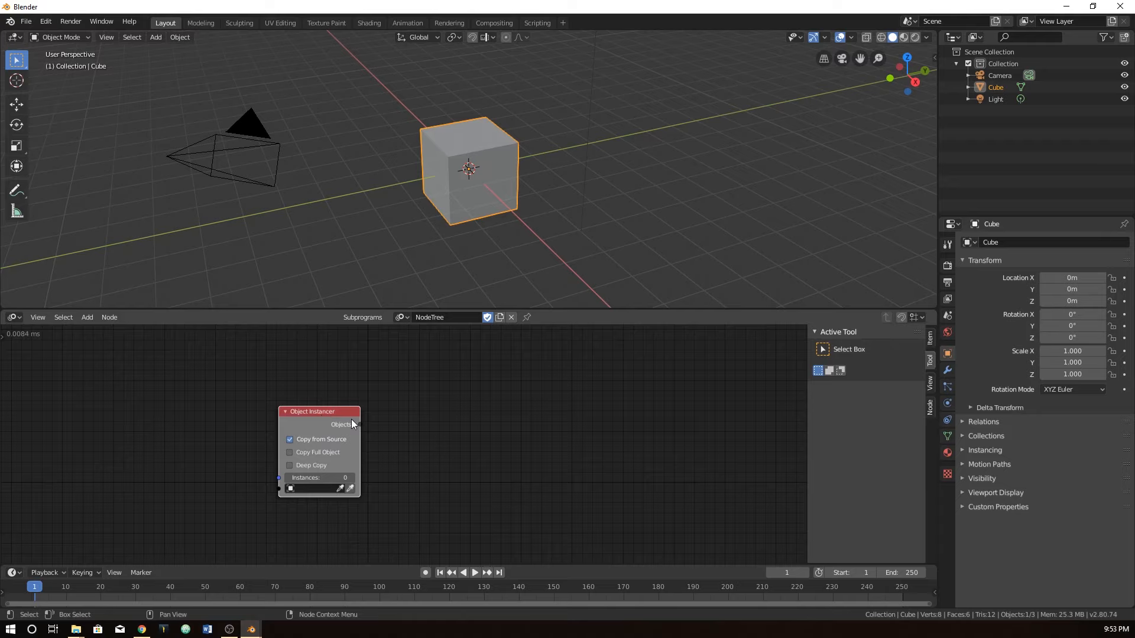
{"action": "scroll", "coordinate": [351, 422], "scroll_direction": "up", "scroll_amount": 2}
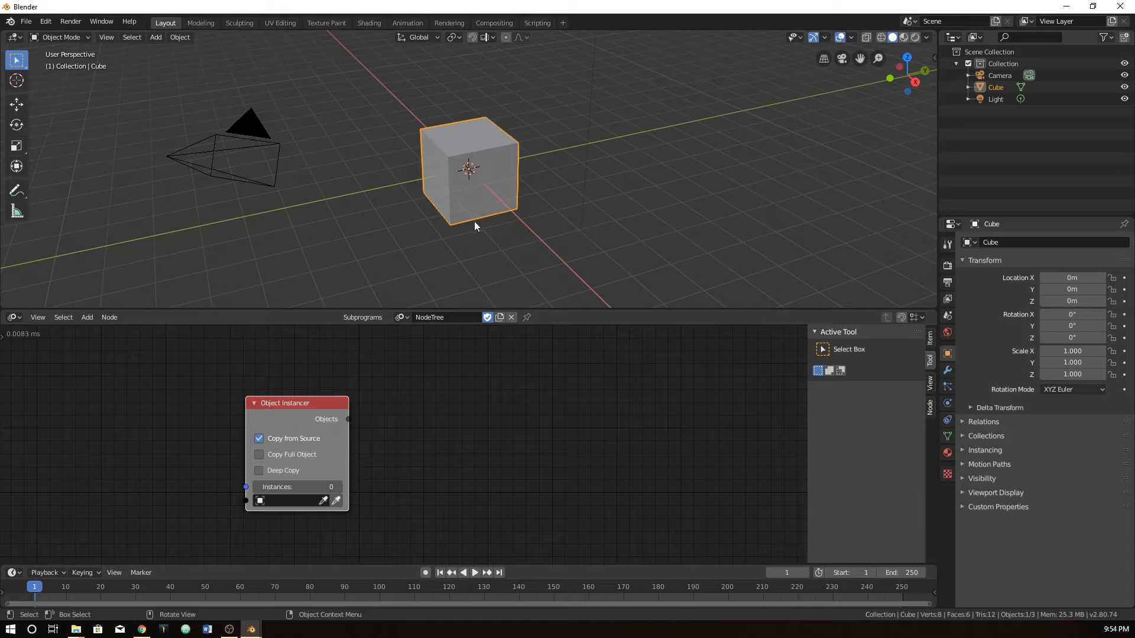
{"action": "scroll", "coordinate": [331, 428], "scroll_direction": "down", "scroll_amount": 1}
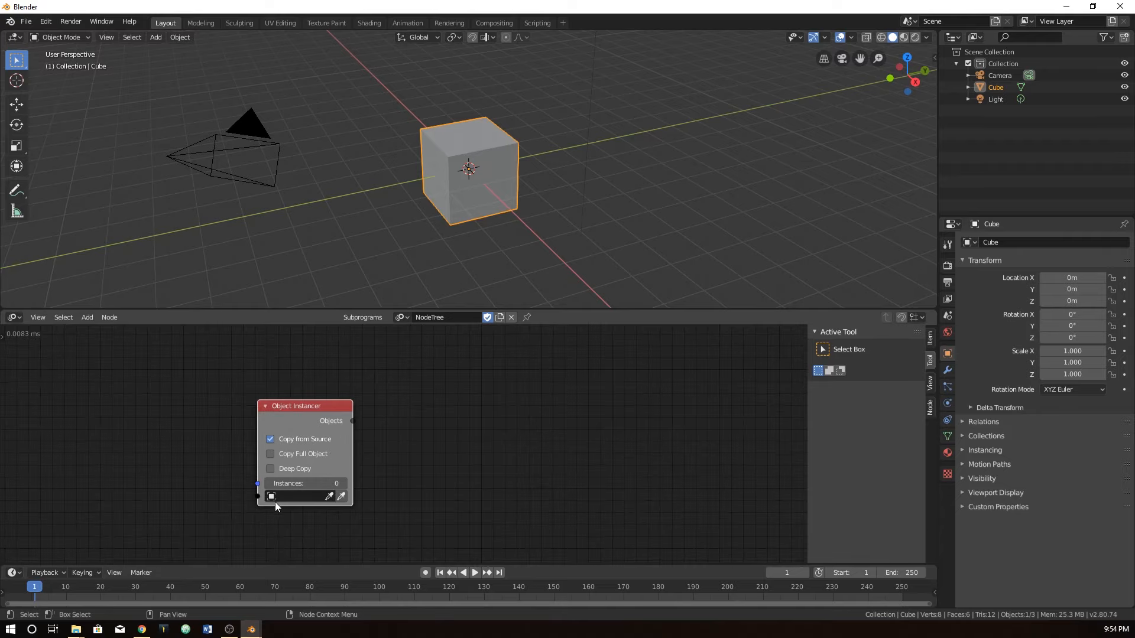
{"action": "left_click", "coordinate": [330, 497]}
{"action": "left_click", "coordinate": [480, 194]}
{"action": "left_click", "coordinate": [296, 484]}
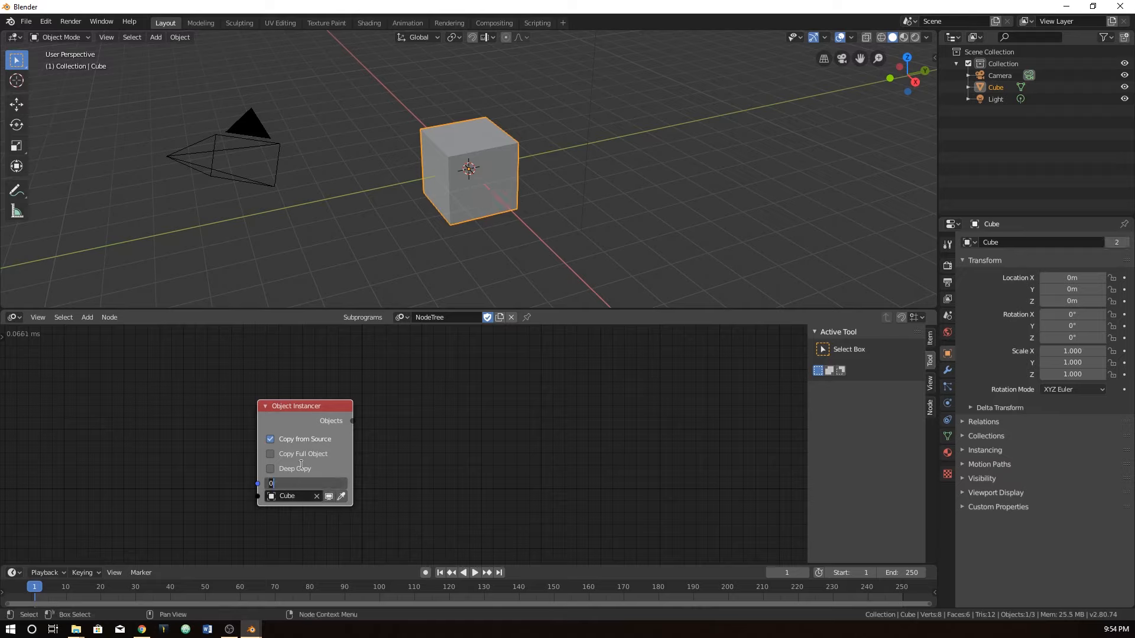
{"action": "key", "text": "Return"}
Try an instance count of 127 on the Object Instancer node and set it back to 0.
{"action": "scroll", "coordinate": [417, 478], "scroll_direction": "down", "scroll_amount": 1}
{"action": "middle_click_drag", "start_coordinate": [418, 489], "coordinate": [333, 451]}
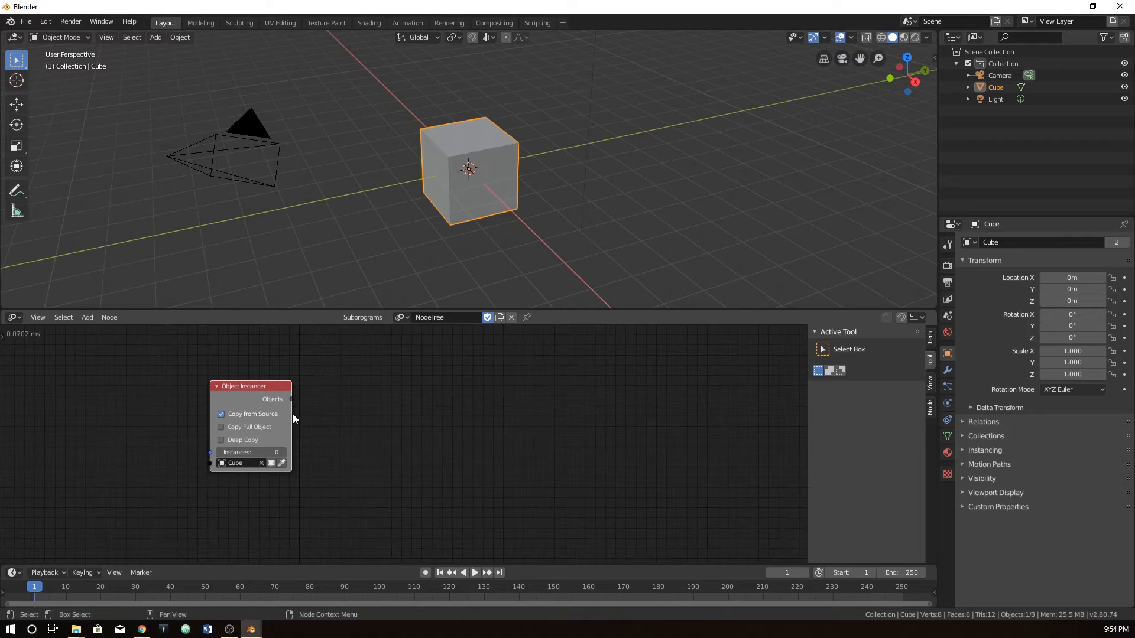
{"action": "left_click_drag", "start_coordinate": [292, 399], "coordinate": [409, 407]}
{"action": "left_click_drag", "start_coordinate": [250, 453], "coordinate": [311, 452]}
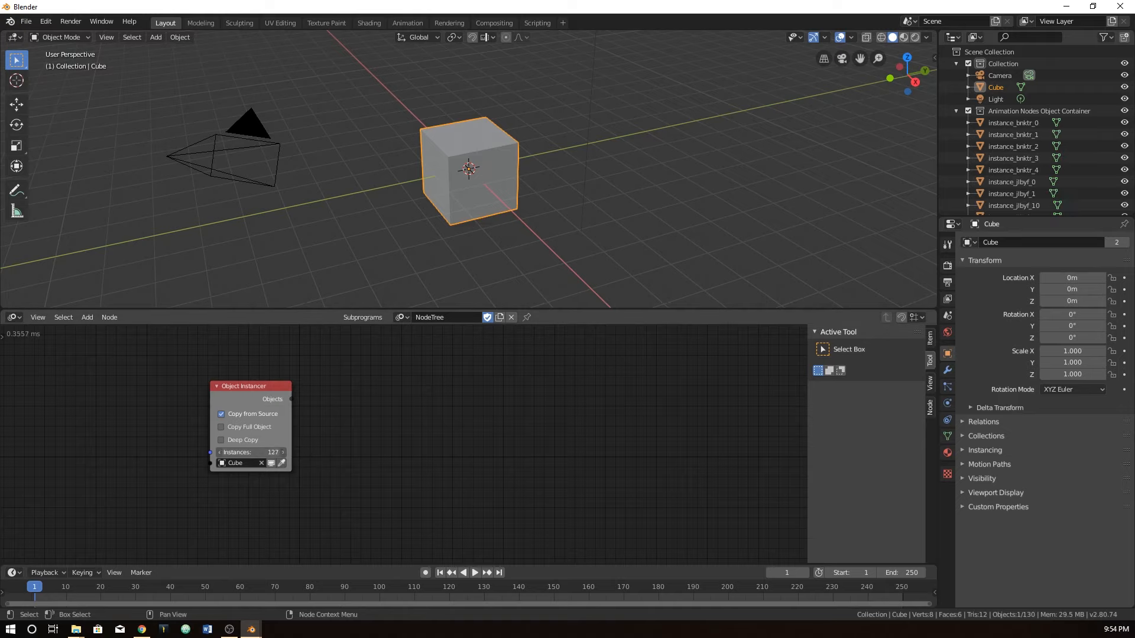
{"action": "left_click", "coordinate": [258, 451]}
{"action": "type", "text": "0"}
{"action": "key", "text": "Return"}
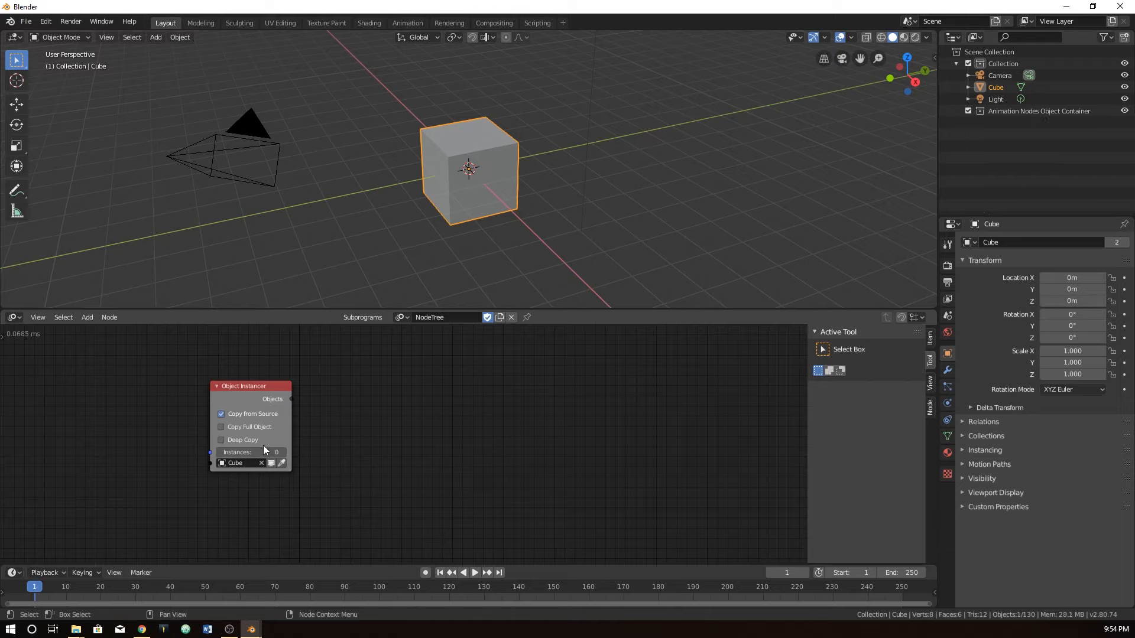
Search for "object matrix out" and place an Object Matrix Output node beside the Object Instancer, leaving space between them.
{"action": "key", "text": "shift+a"}
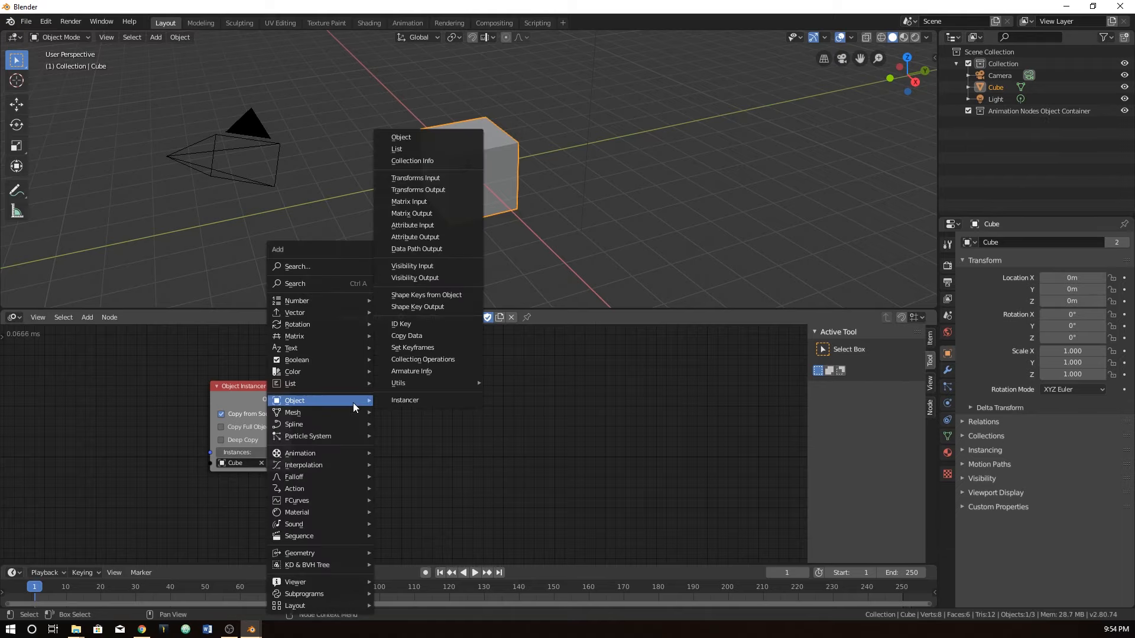
{"action": "left_click", "coordinate": [331, 284]}
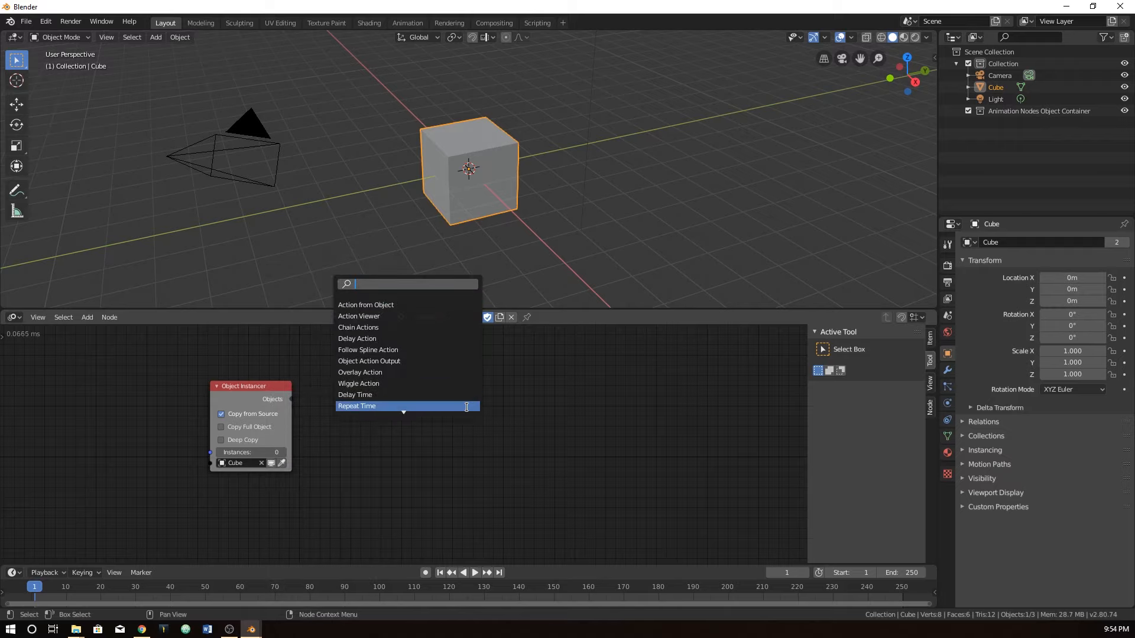
{"action": "type", "text": "o"}
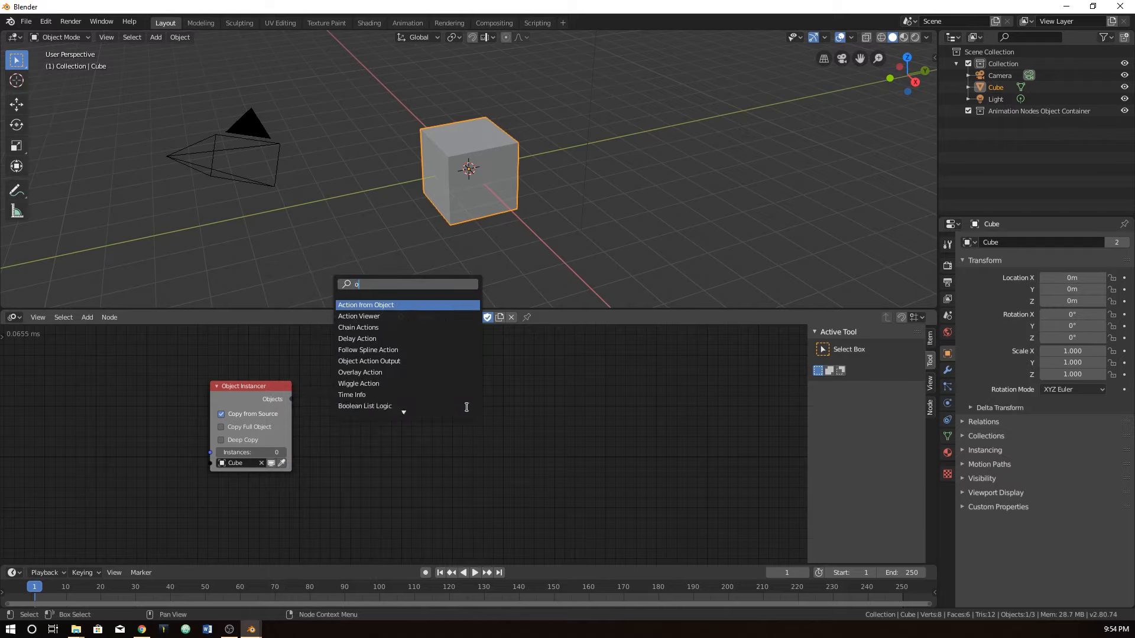
{"action": "type", "text": "bject o"}
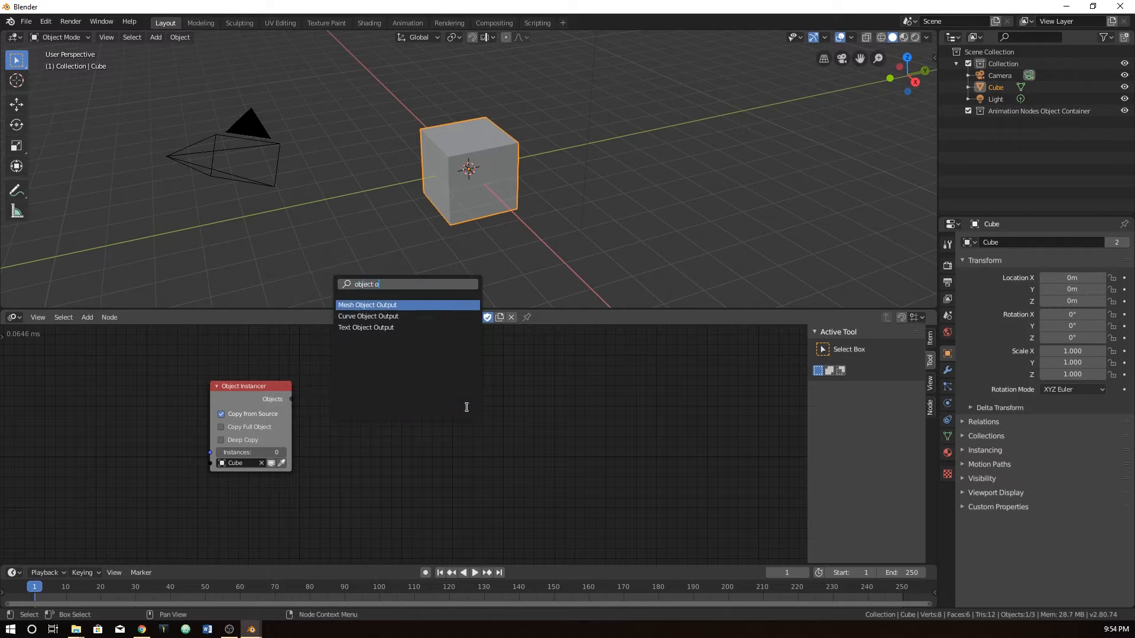
{"action": "type", "text": "u"}
{"action": "key", "text": "BackSpace"}
{"action": "key", "text": "BackSpace"}
{"action": "type", "text": "m"}
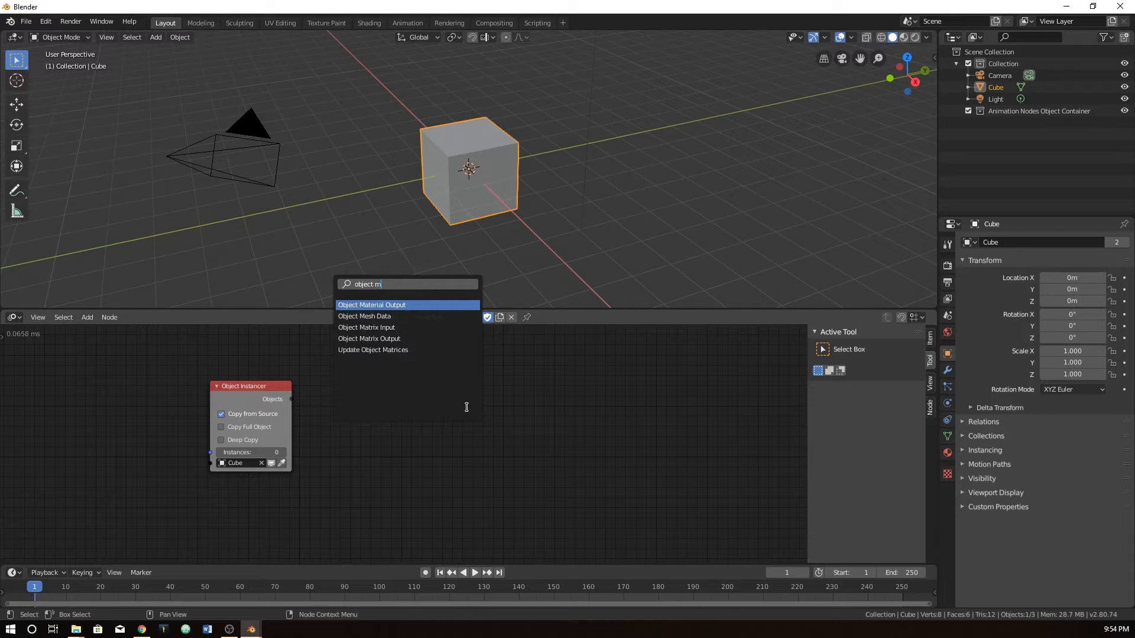
{"action": "type", "text": "atrix out"}
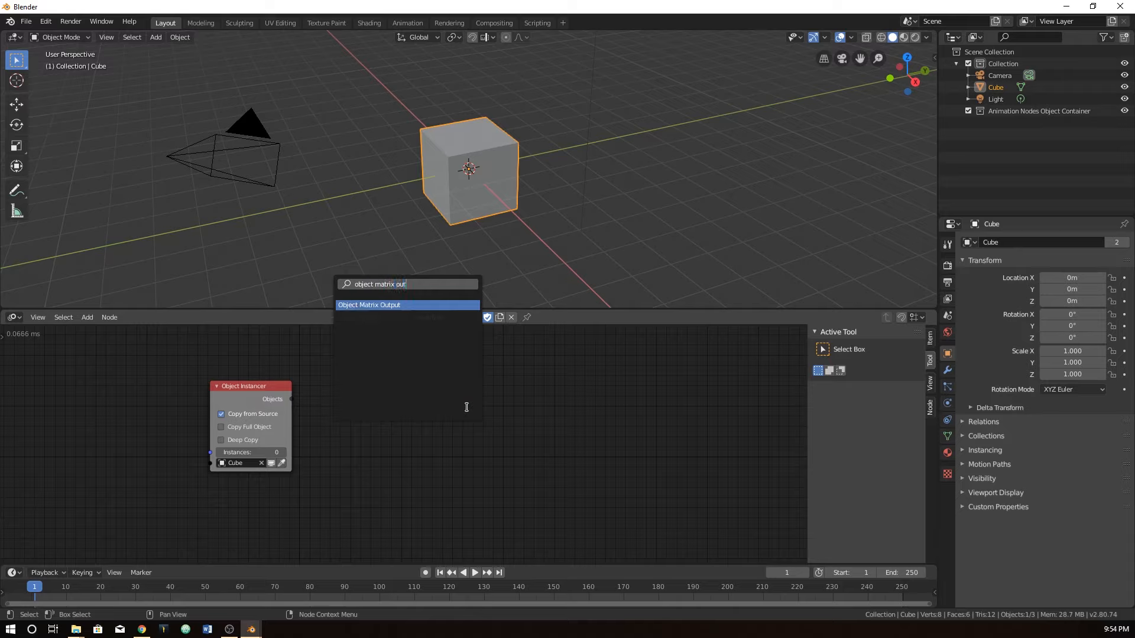
{"action": "key", "text": "Return"}
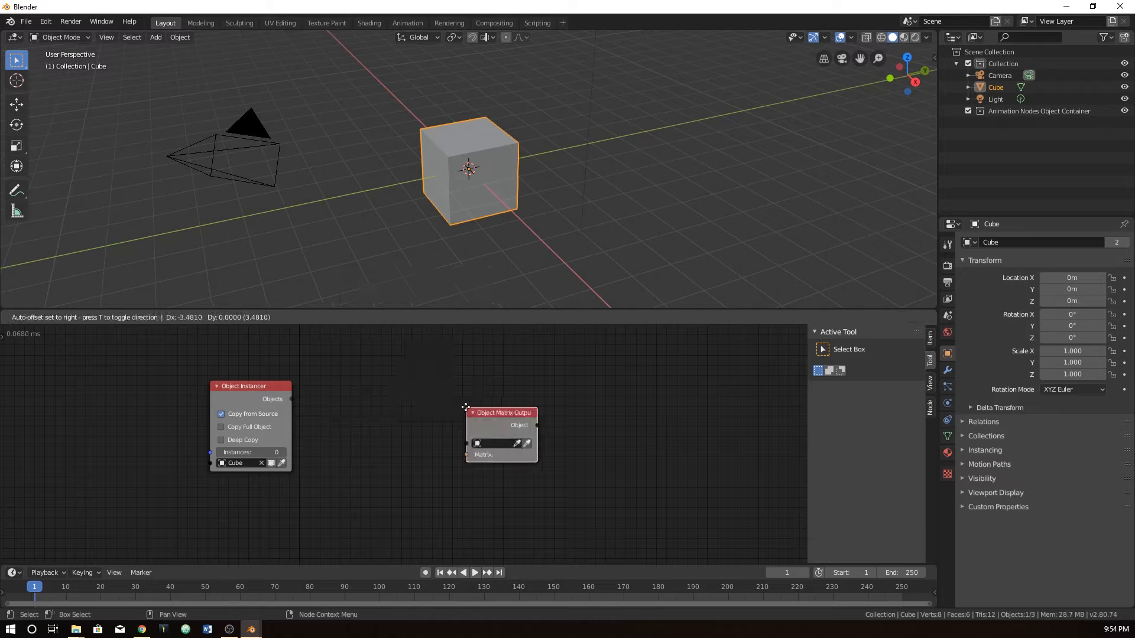
{"action": "left_click", "coordinate": [341, 403]}
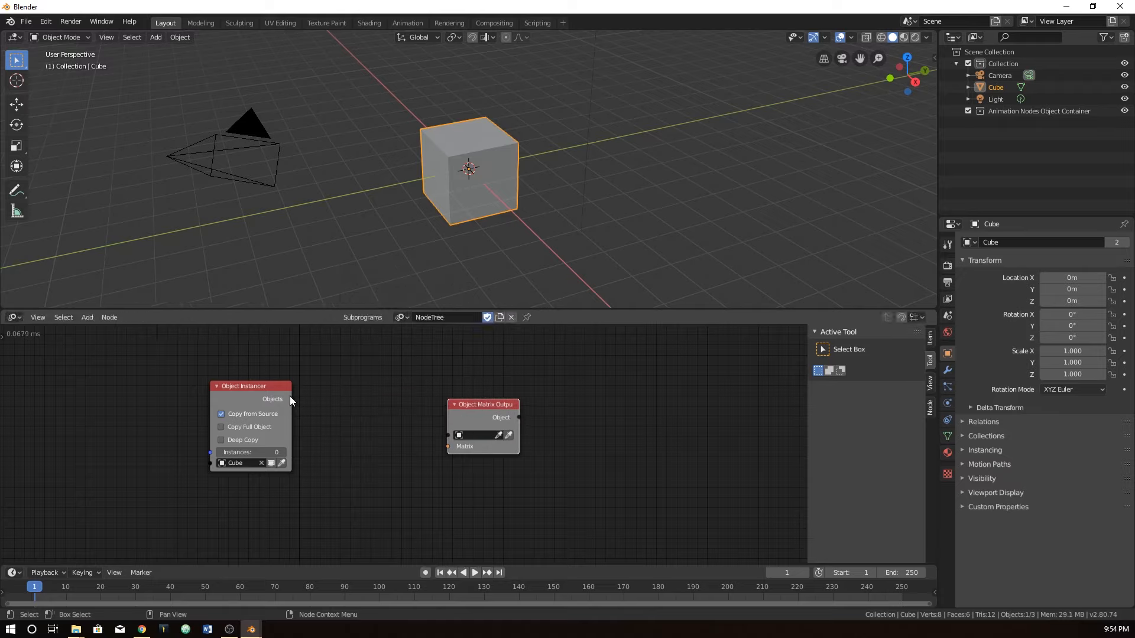
Link the Object Instancer's Objects output to the object input of the Object Matrix Output node.
{"action": "left_click_drag", "start_coordinate": [290, 399], "coordinate": [539, 416]}
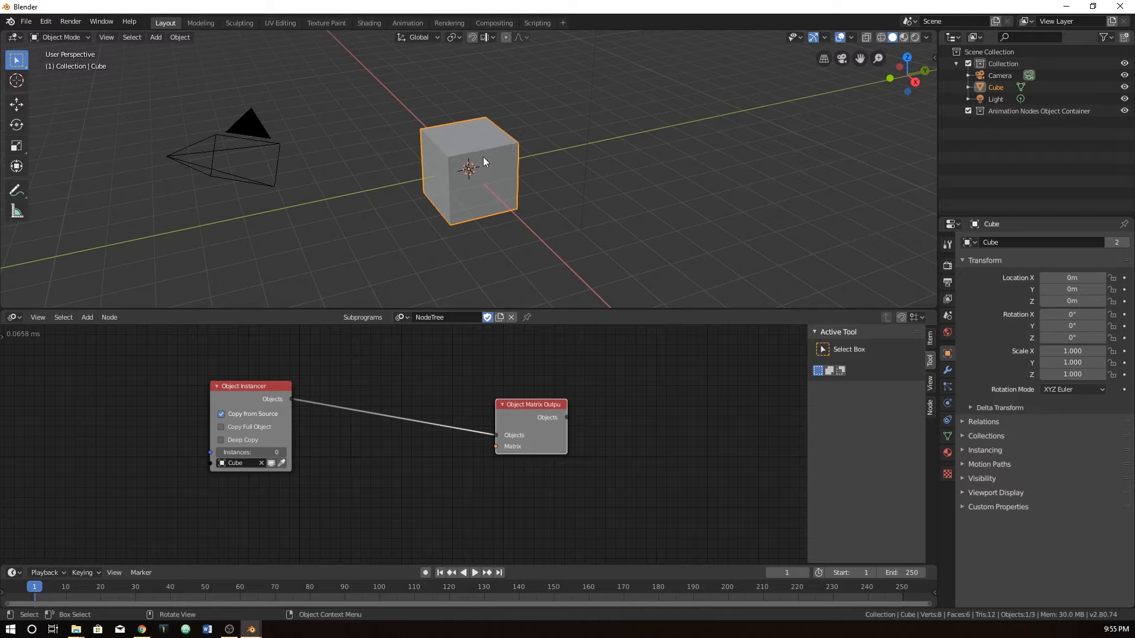
Set the instance count of the Object Instancer node to 10.
{"action": "left_click", "coordinate": [248, 452]}
{"action": "type", "text": "10"}
{"action": "key", "text": "Return"}
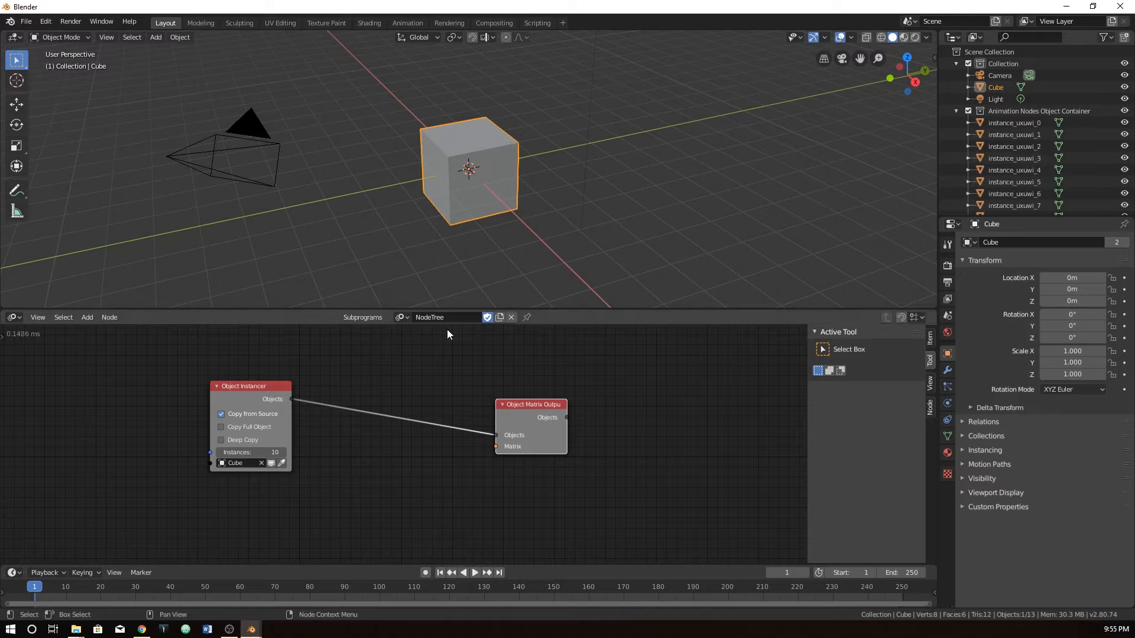
{"action": "scroll", "coordinate": [1059, 143], "scroll_direction": "down", "scroll_amount": 1}
{"action": "scroll", "coordinate": [1059, 143], "scroll_direction": "up", "scroll_amount": 1}
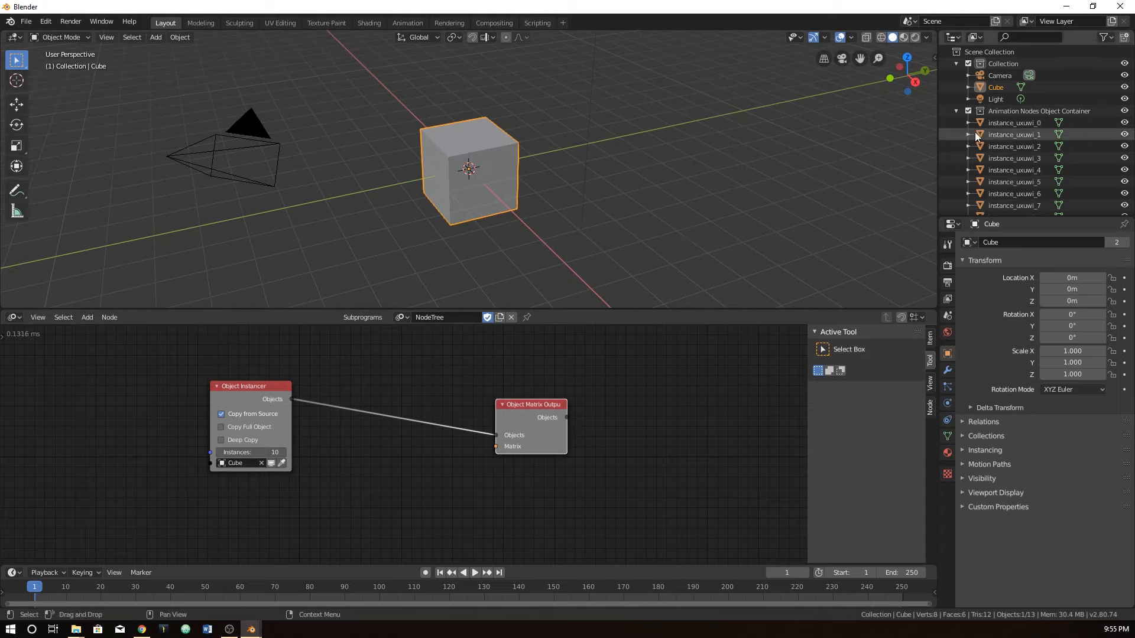
Move the source cube away from the stacked instances and try to move one of the instances by hand.
{"action": "key", "text": "g"}
{"action": "left_click", "coordinate": [470, 175]}
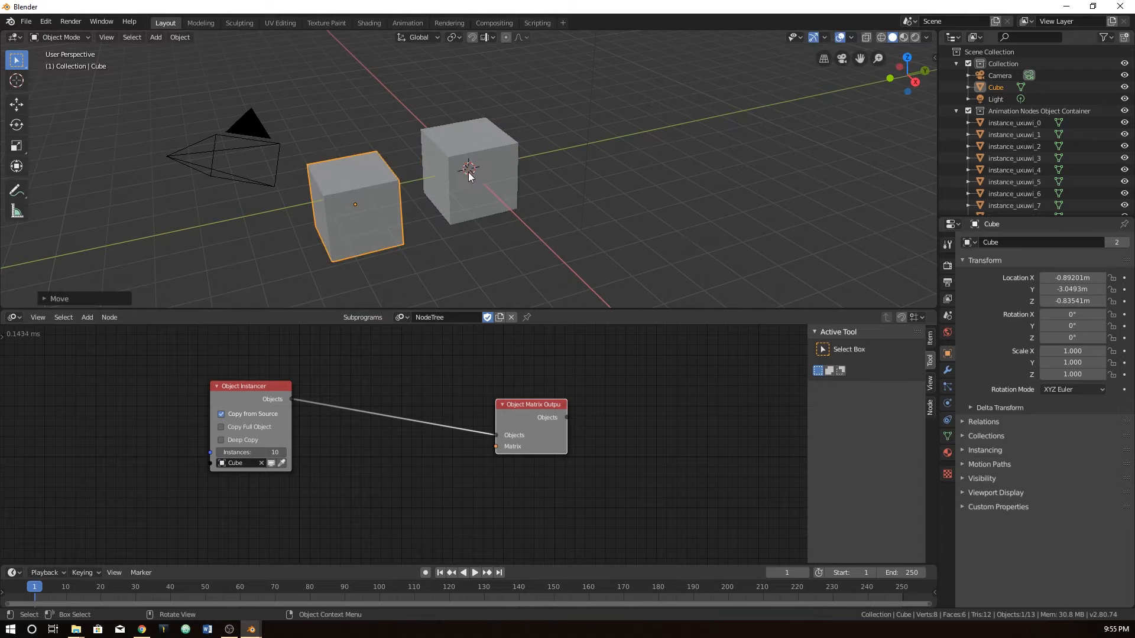
{"action": "left_click", "coordinate": [470, 175]}
{"action": "key", "text": "g"}
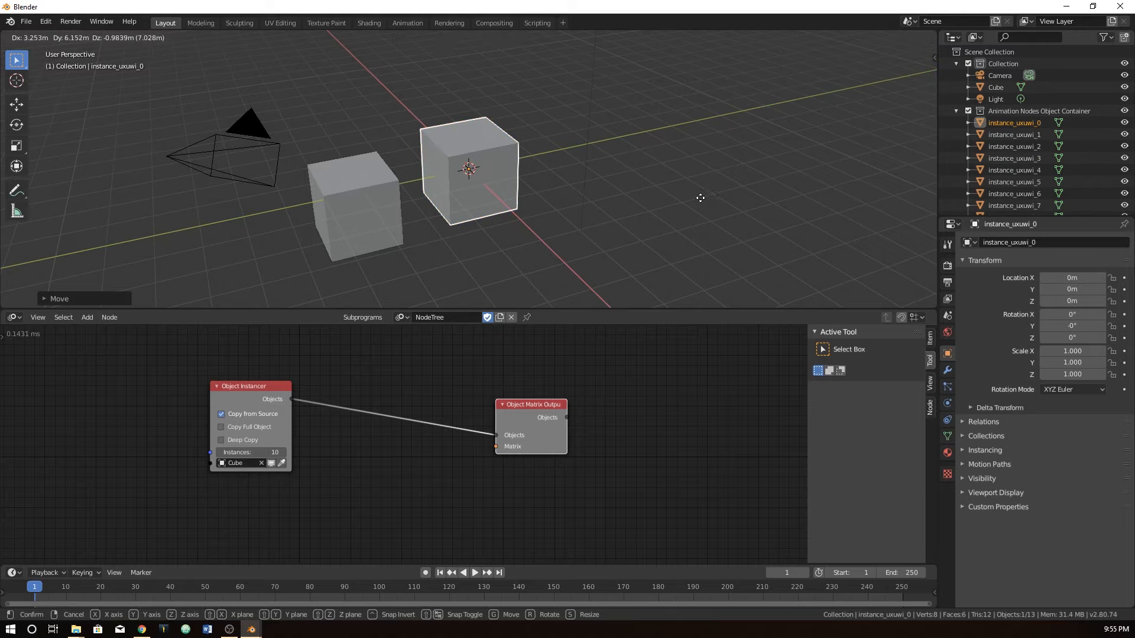
{"action": "key", "text": "Escape"}
{"action": "key", "text": "g"}
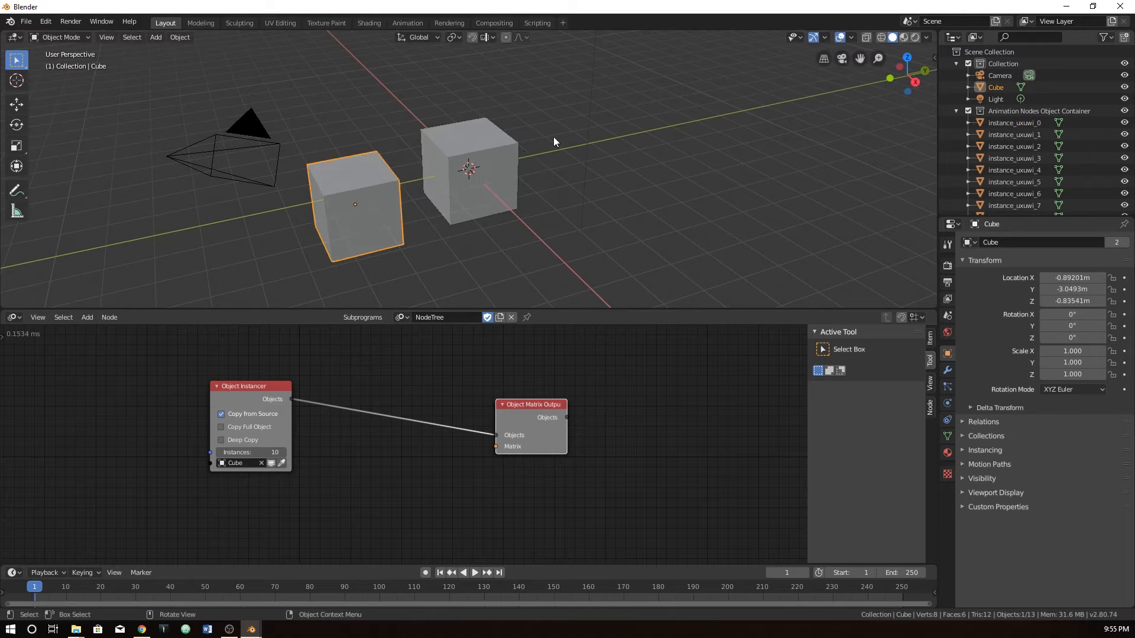
{"action": "key", "text": "Escape"}
{"action": "key", "text": "g"}
{"action": "key", "text": "Escape"}
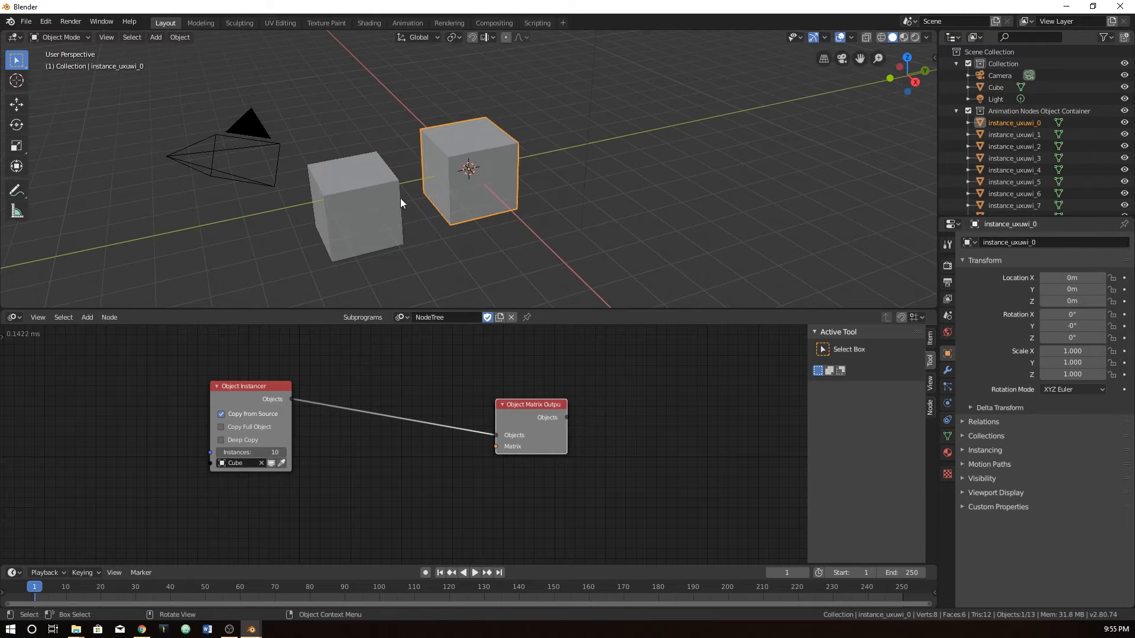
Undo the viewport moves and reset the Object Instancer's instance count to 0.
{"action": "left_click", "coordinate": [398, 198]}
{"action": "key", "text": "ctrl+z"}
{"action": "key", "text": "ctrl+z"}
{"action": "key", "text": "ctrl+z"}
{"action": "key", "text": "ctrl+z"}
{"action": "key", "text": "ctrl+z"}
{"action": "key", "text": "ctrl+z"}
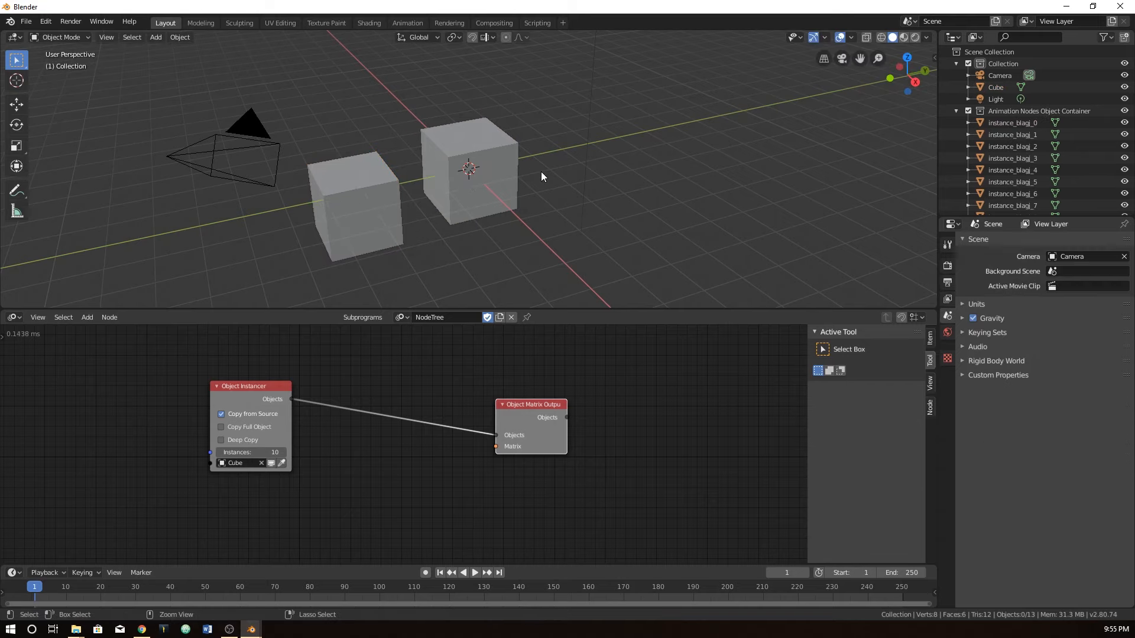
{"action": "left_click", "coordinate": [357, 448]}
{"action": "left_click", "coordinate": [257, 449]}
{"action": "type", "text": "0"}
{"action": "key", "text": "Return"}
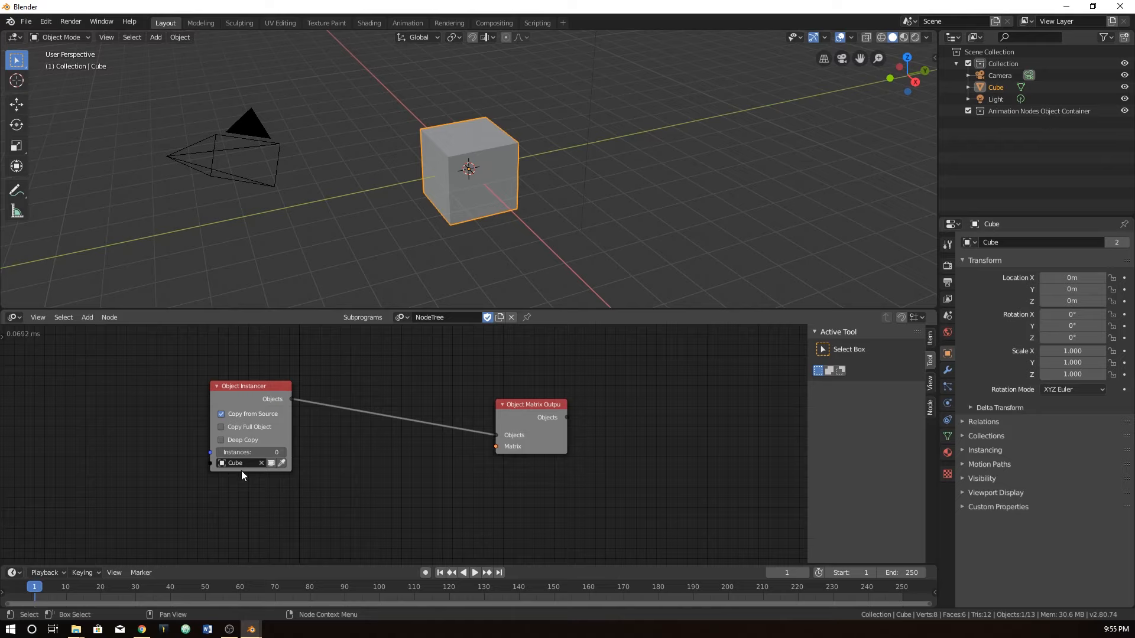
Search for "distri" and place a Distribute Matrices node below and to the left of the Object Instancer.
{"action": "scroll", "coordinate": [361, 469], "scroll_direction": "down", "scroll_amount": 1}
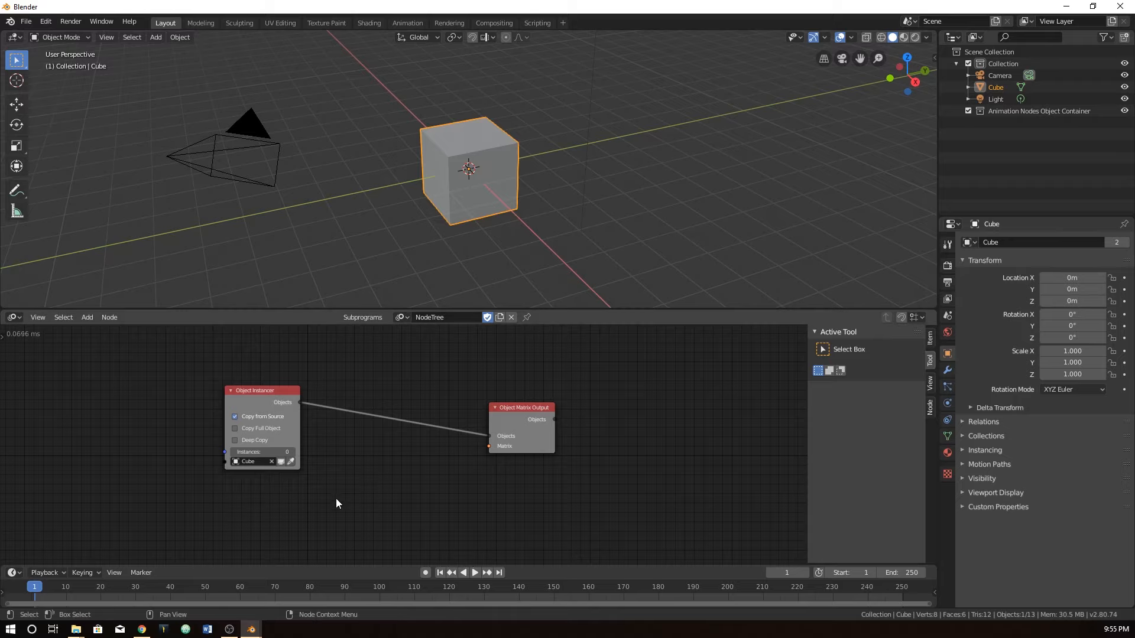
{"action": "middle_click_drag", "start_coordinate": [336, 503], "coordinate": [328, 455]}
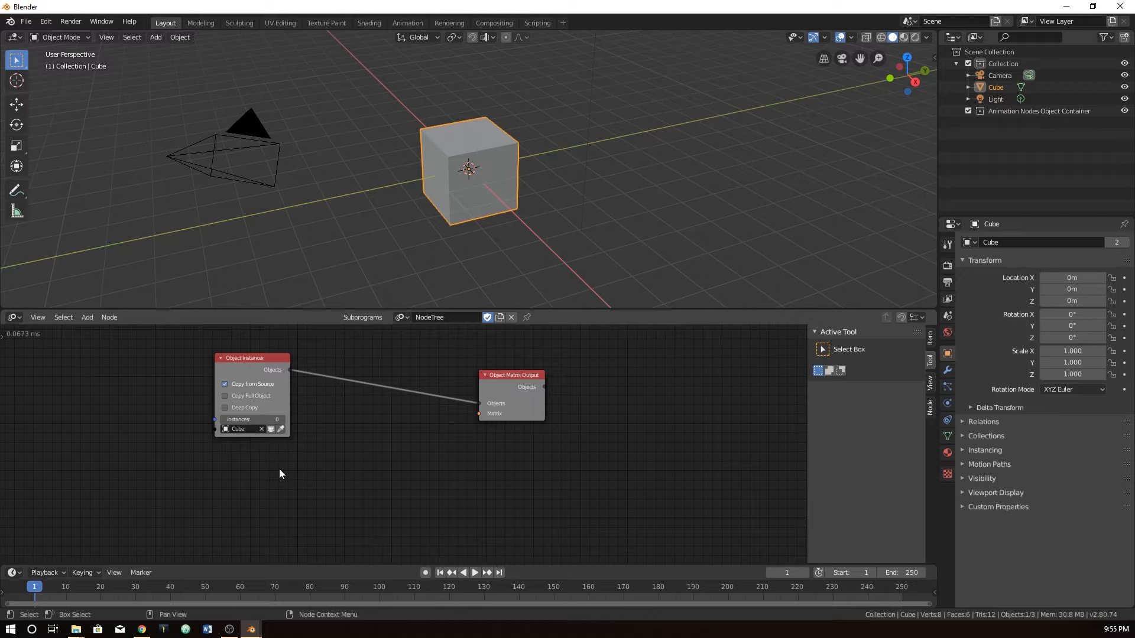
{"action": "key", "text": "ctrl+a"}
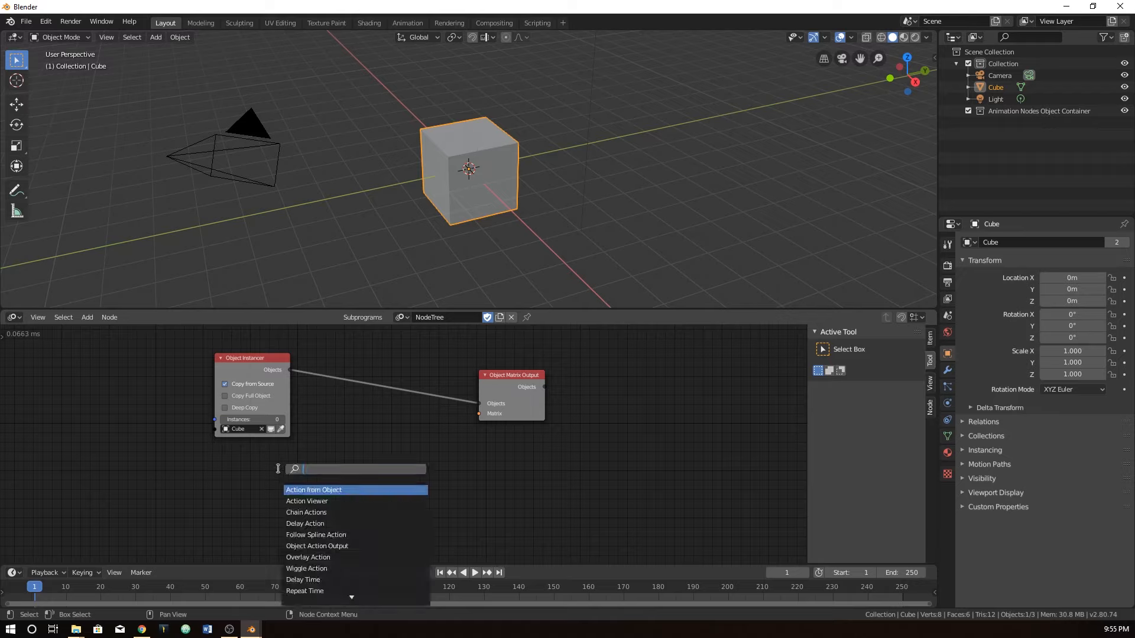
{"action": "type", "text": "ma"}
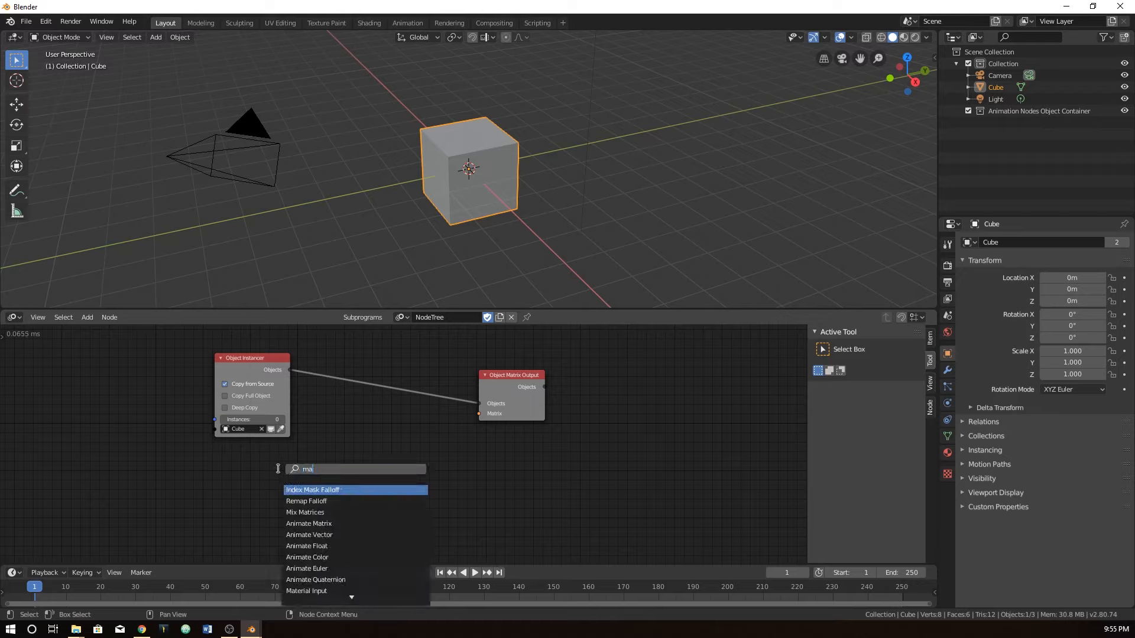
{"action": "type", "text": "trix"}
{"action": "key", "text": "BackSpace"}
{"action": "key", "text": "BackSpace"}
{"action": "key", "text": "BackSpace"}
{"action": "key", "text": "BackSpace"}
{"action": "key", "text": "BackSpace"}
{"action": "key", "text": "BackSpace"}
{"action": "type", "text": "dis"}
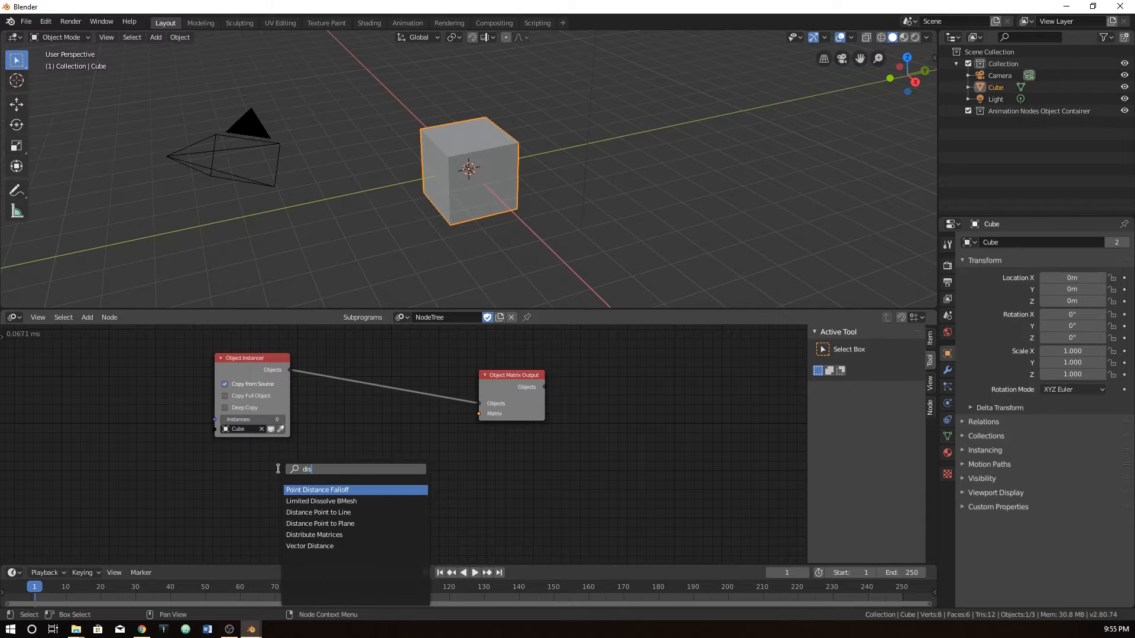
{"action": "type", "text": "tri"}
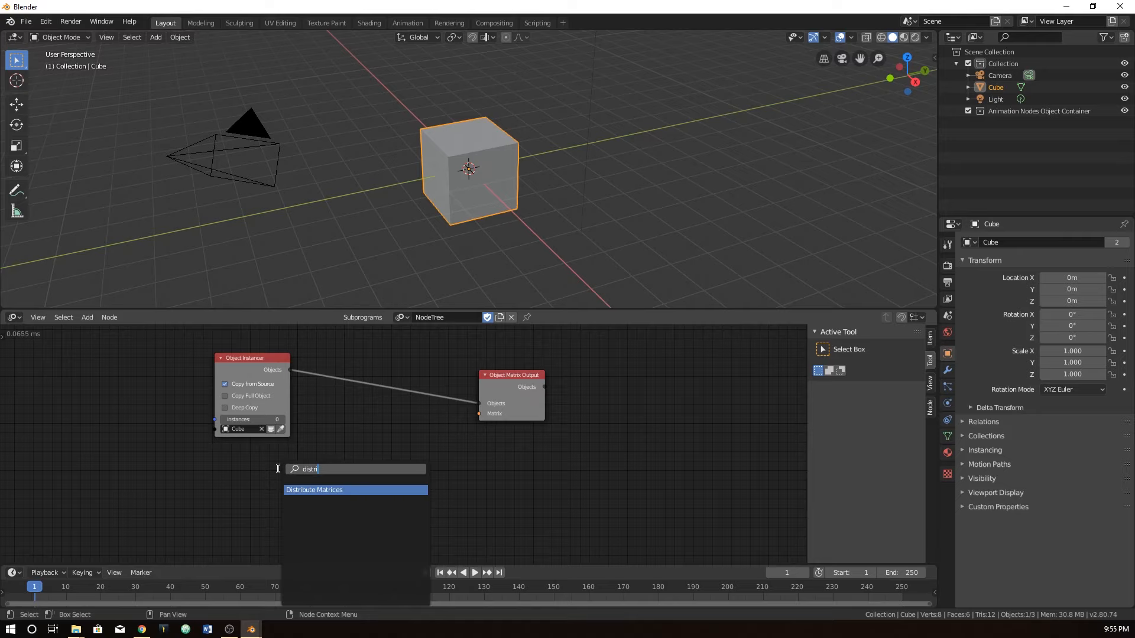
{"action": "key", "text": "Return"}
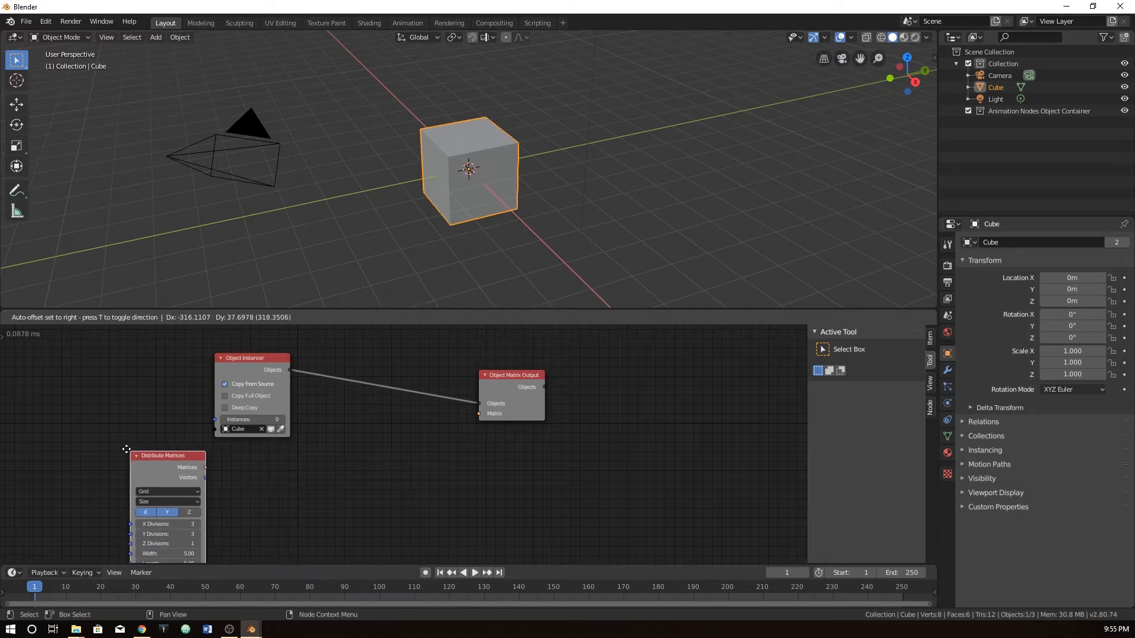
{"action": "left_click", "coordinate": [104, 437]}
{"action": "middle_click_drag", "start_coordinate": [203, 477], "coordinate": [200, 436]}
{"action": "scroll", "coordinate": [200, 431], "scroll_direction": "down", "scroll_amount": 1}
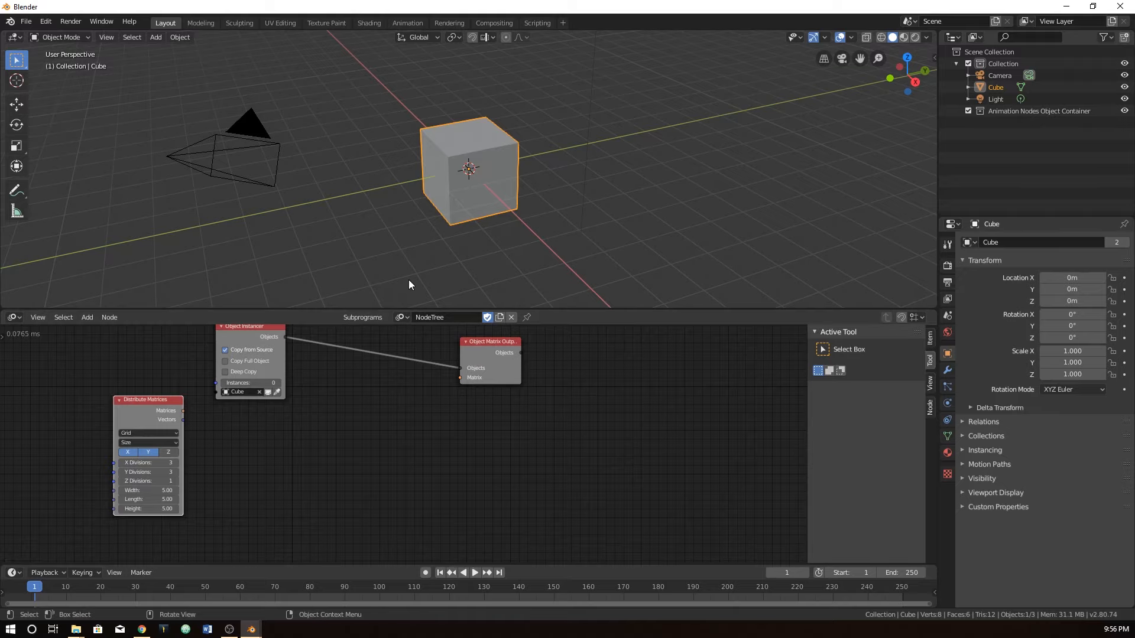
{"action": "middle_click_drag", "start_coordinate": [406, 205], "coordinate": [418, 163]}
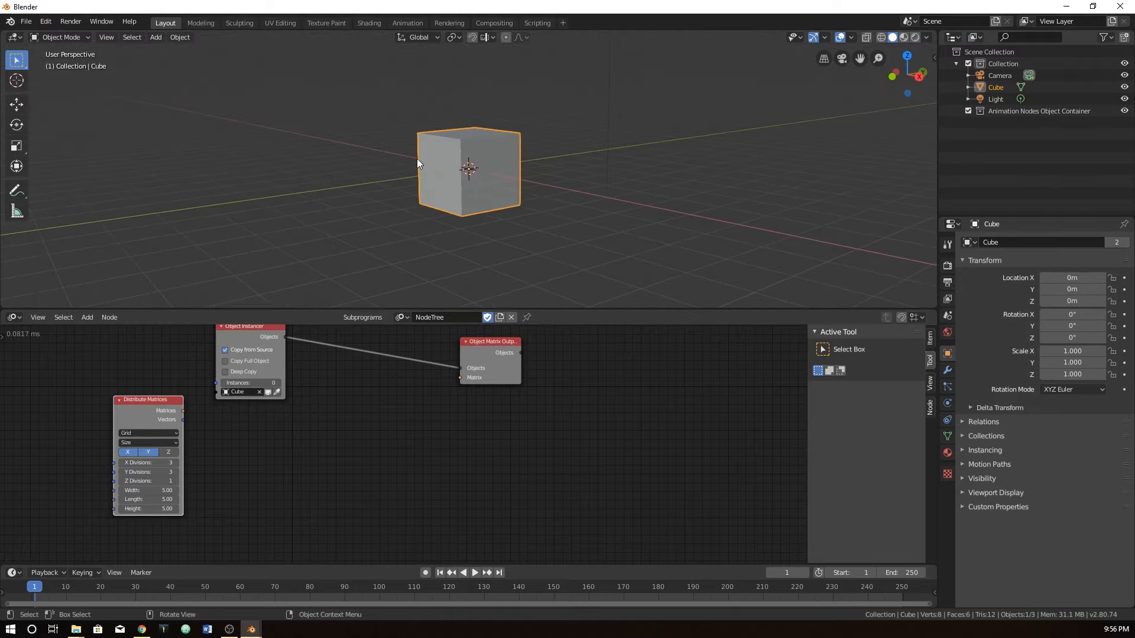
{"action": "middle_click_drag", "start_coordinate": [508, 146], "coordinate": [447, 243]}
{"action": "mouse_move", "coordinate": [462, 178]}
{"action": "middle_mouse_down"}
{"action": "mouse_move", "coordinate": [463, 205]}
{"action": "mouse_move", "coordinate": [465, 193]}
{"action": "middle_mouse_up"}
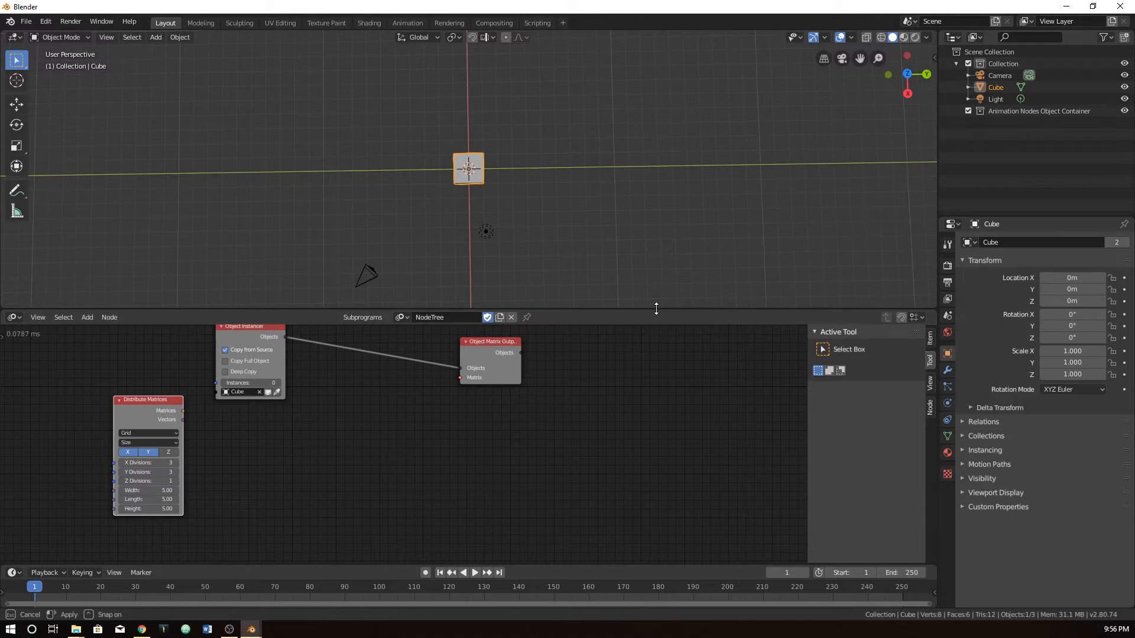
{"action": "left_click_drag", "start_coordinate": [655, 312], "coordinate": [647, 460]}
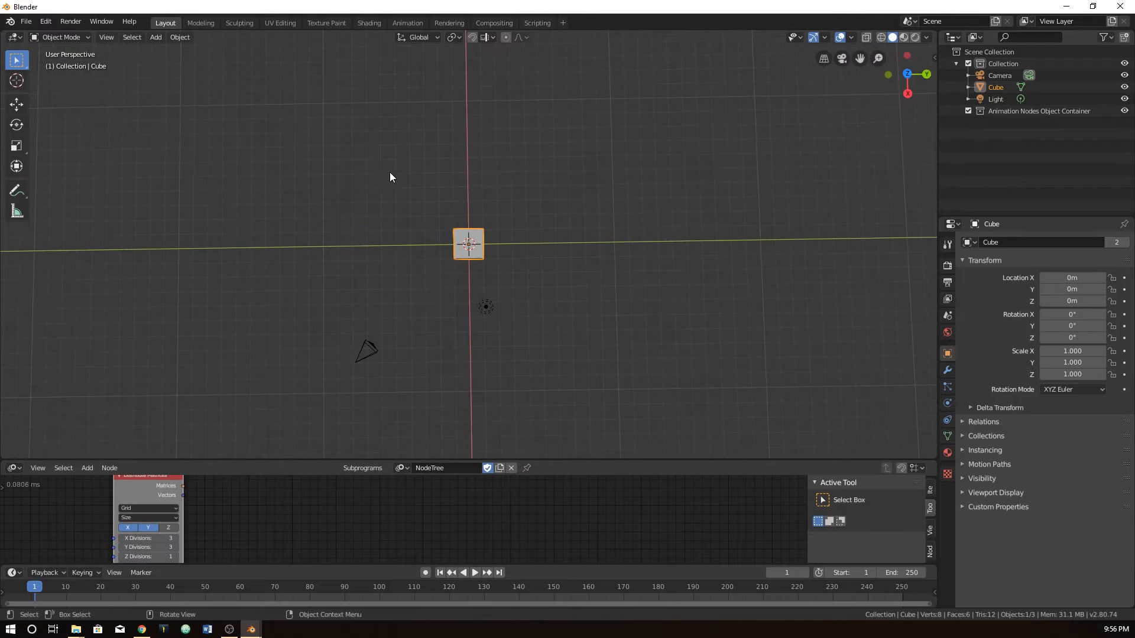
{"action": "left_click", "coordinate": [394, 133]}
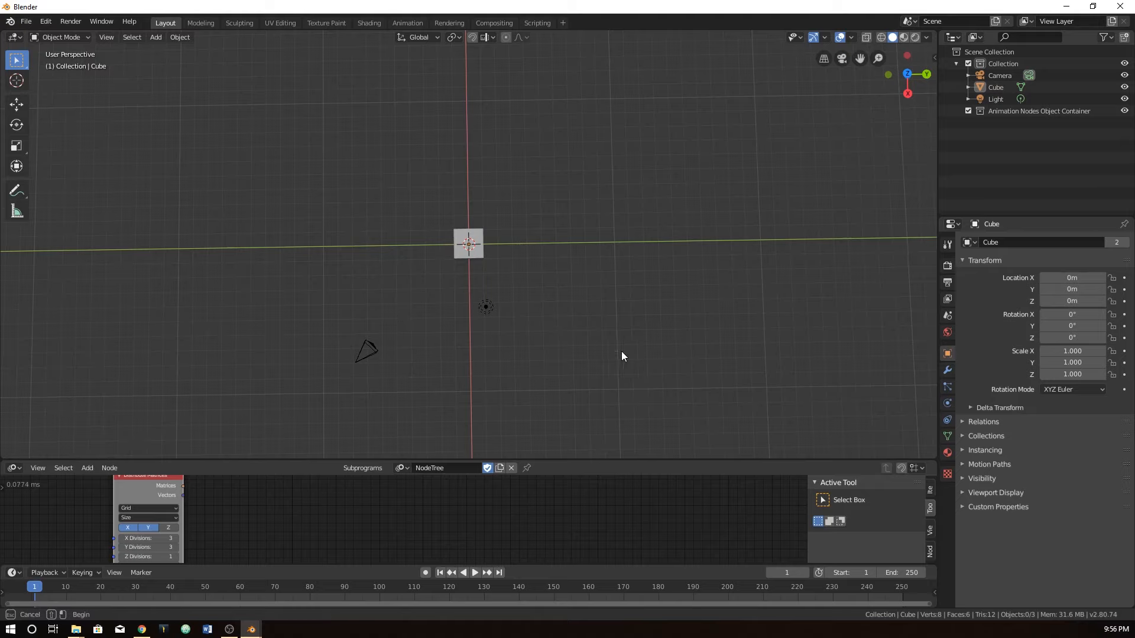
{"action": "middle_click_drag", "start_coordinate": [600, 373], "coordinate": [590, 311]}
{"action": "scroll", "coordinate": [608, 324], "scroll_direction": "up", "scroll_amount": 5}
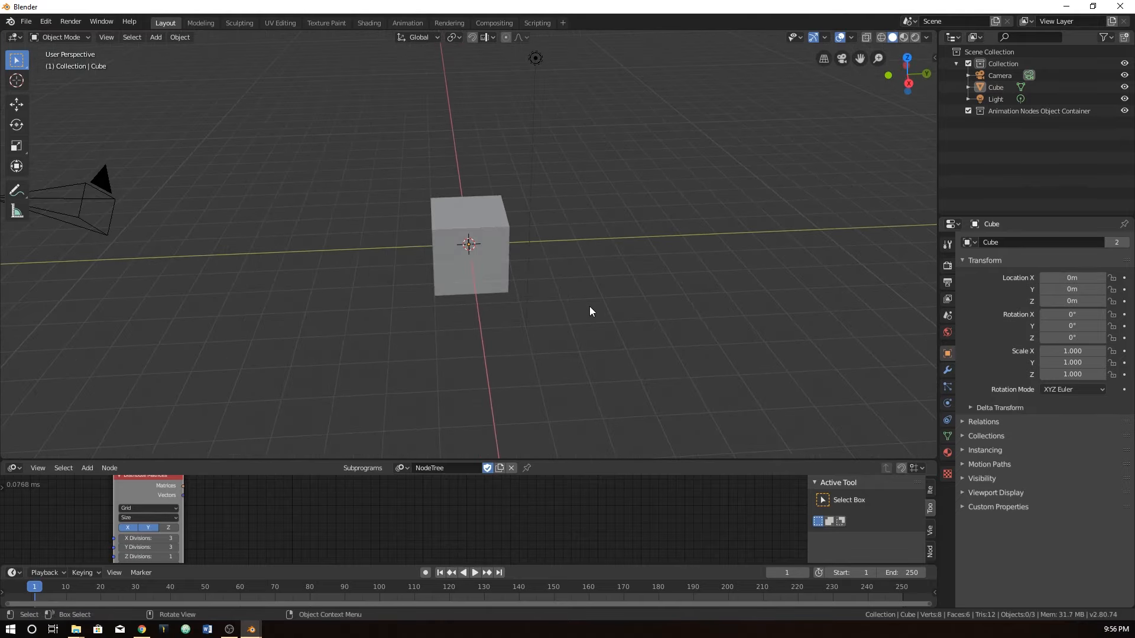
{"action": "left_click_drag", "start_coordinate": [361, 266], "coordinate": [354, 302]}
{"action": "left_click_drag", "start_coordinate": [449, 341], "coordinate": [485, 340]}
{"action": "left_click_drag", "start_coordinate": [723, 320], "coordinate": [619, 385]}
{"action": "left_click_drag", "start_coordinate": [341, 460], "coordinate": [356, 298]}
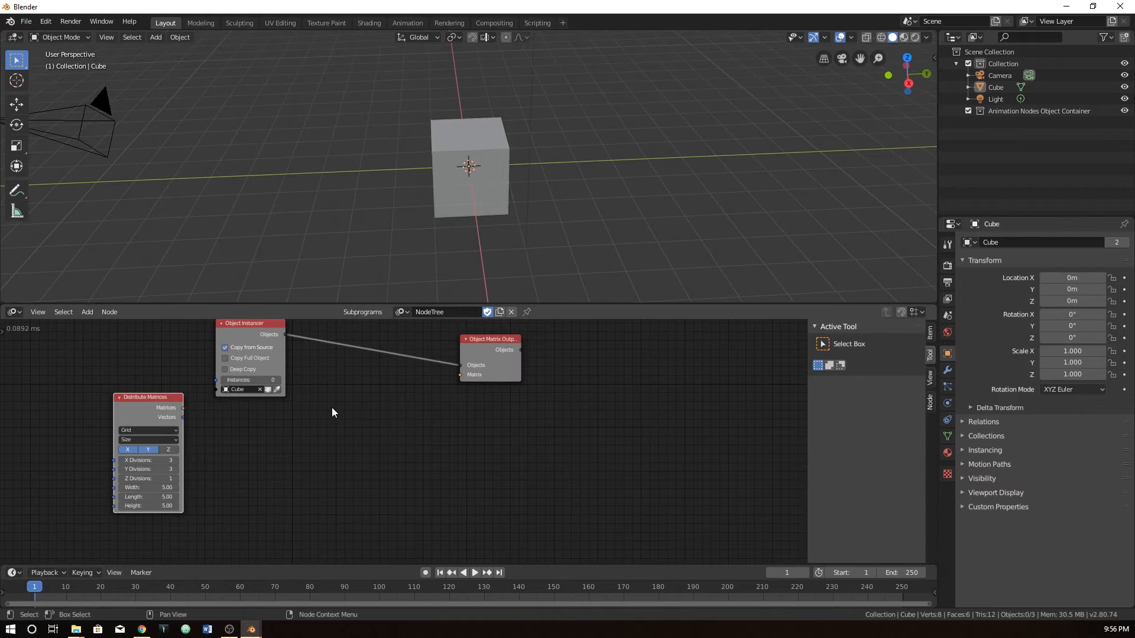
{"action": "middle_click_drag", "start_coordinate": [331, 410], "coordinate": [334, 446]}
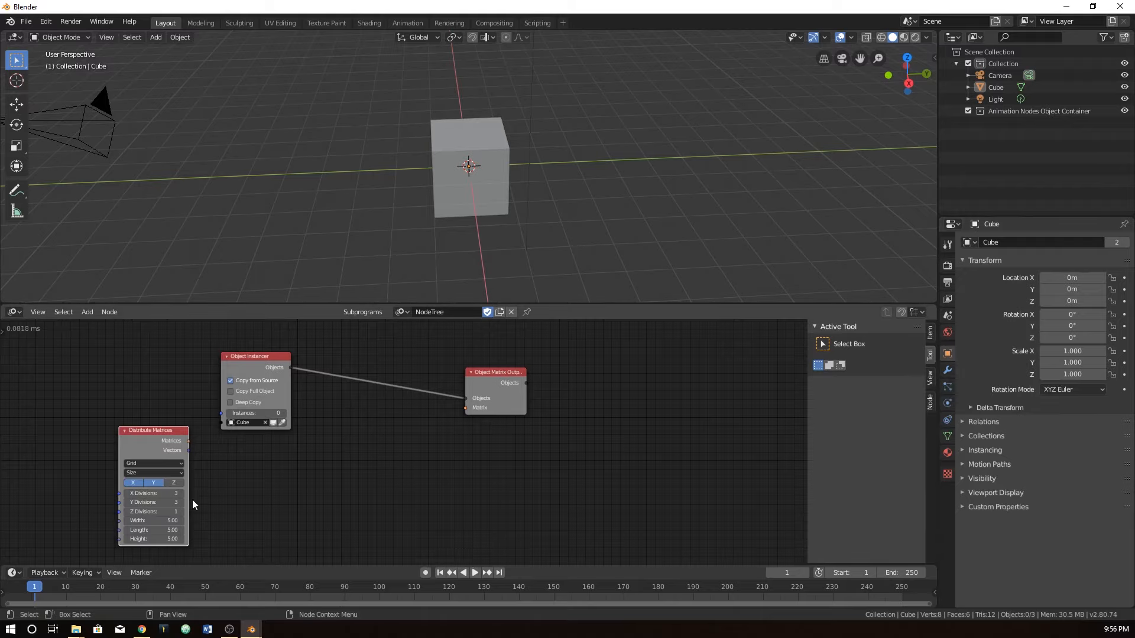
Link the Matrices output of Distribute Matrices to the matrix input of Object Matrix Output and move the Object Instancer closer to it.
{"action": "scroll", "coordinate": [178, 503], "scroll_direction": "up", "scroll_amount": 2}
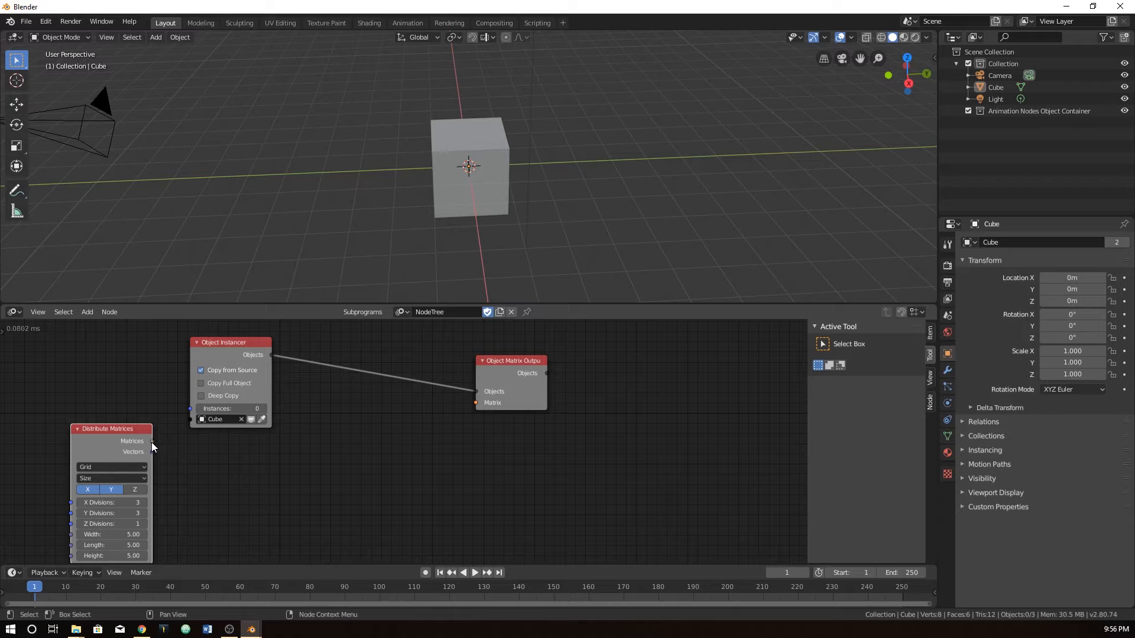
{"action": "left_click_drag", "start_coordinate": [151, 442], "coordinate": [565, 370]}
{"action": "left_click_drag", "start_coordinate": [242, 344], "coordinate": [327, 334]}
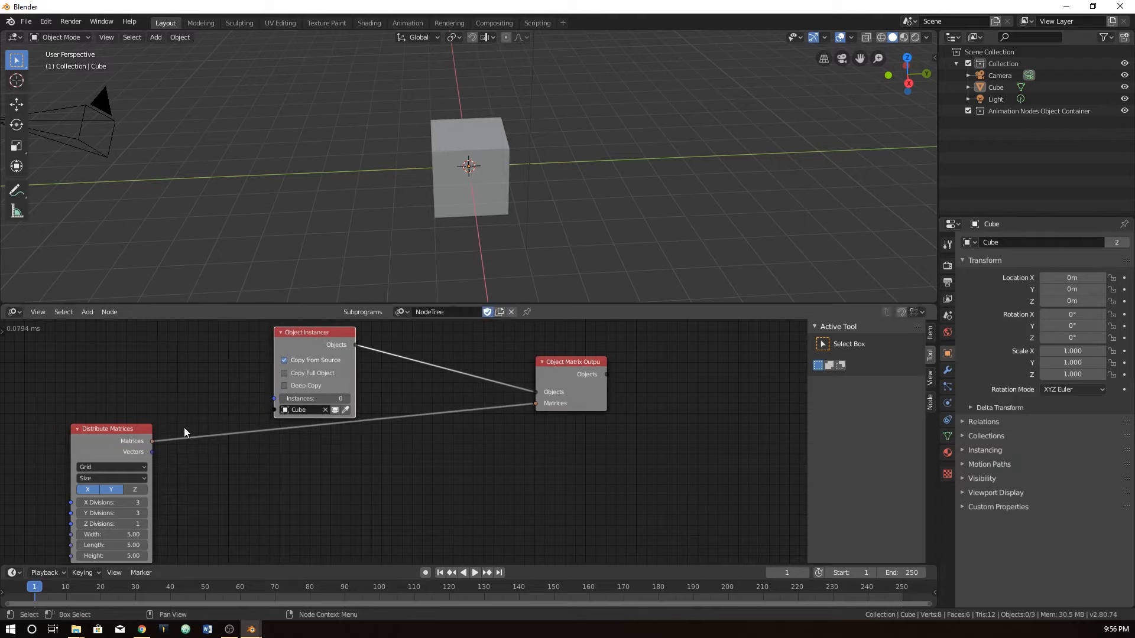
{"action": "left_click_drag", "start_coordinate": [152, 441], "coordinate": [251, 464]}
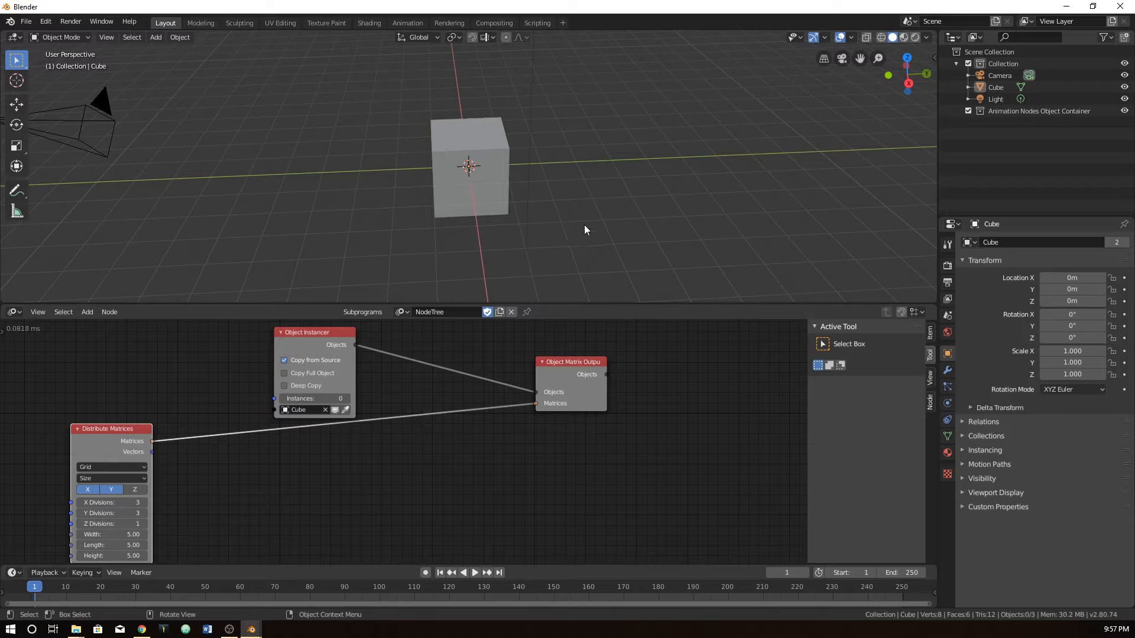
{"action": "left_click", "coordinate": [437, 177]}
{"action": "left_click", "coordinate": [427, 121]}
{"action": "left_click", "coordinate": [528, 89]}
{"action": "left_click", "coordinate": [569, 155]}
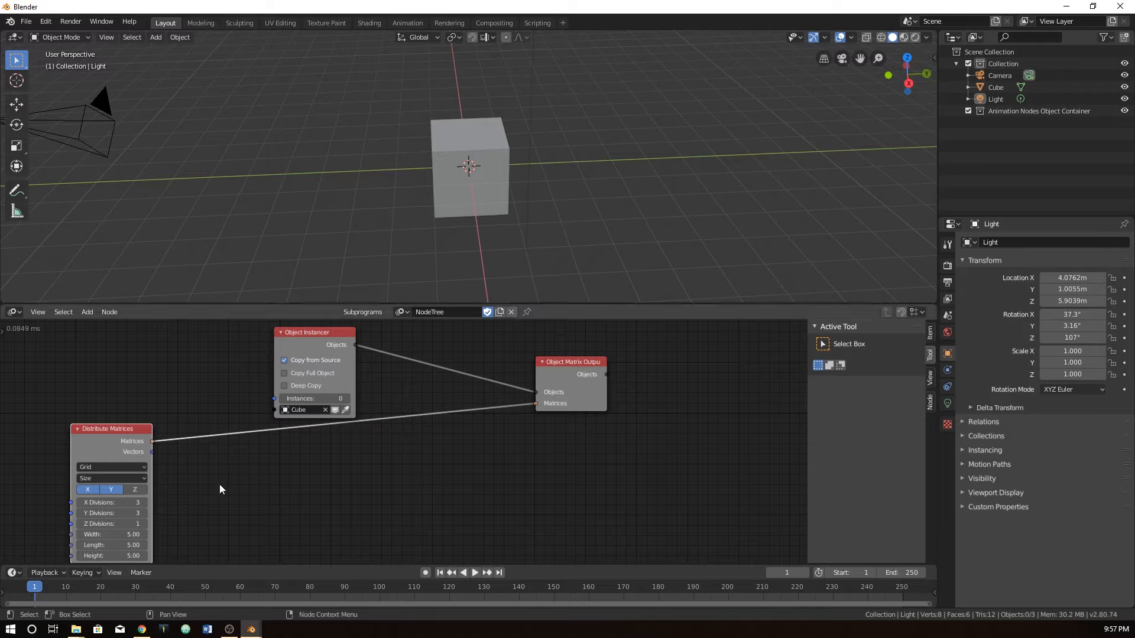
Link the Matrices output to the Object Instancer's Instances input through a Get Length node, positioned between the two nodes.
{"action": "left_click_drag", "start_coordinate": [153, 442], "coordinate": [278, 398]}
{"action": "left_click_drag", "start_coordinate": [211, 385], "coordinate": [218, 411]}
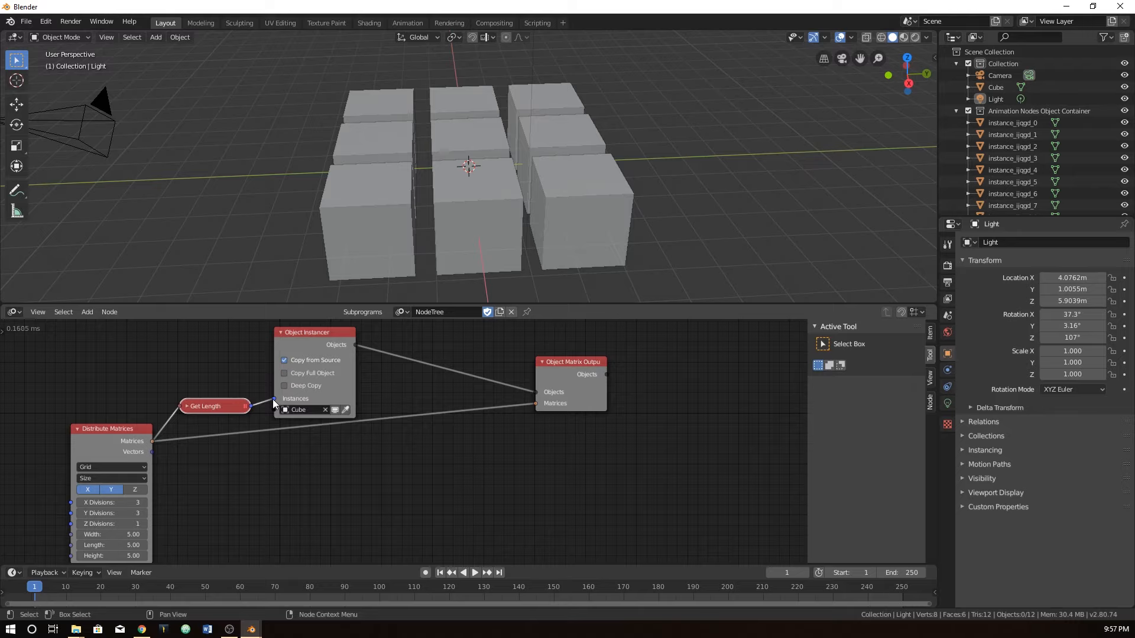
Temporarily replace the Get Length link with manual instance counts raised from 1 to 9, restoring the link at the end.
{"action": "left_click_drag", "start_coordinate": [272, 399], "coordinate": [201, 345]}
{"action": "left_click", "coordinate": [324, 400]}
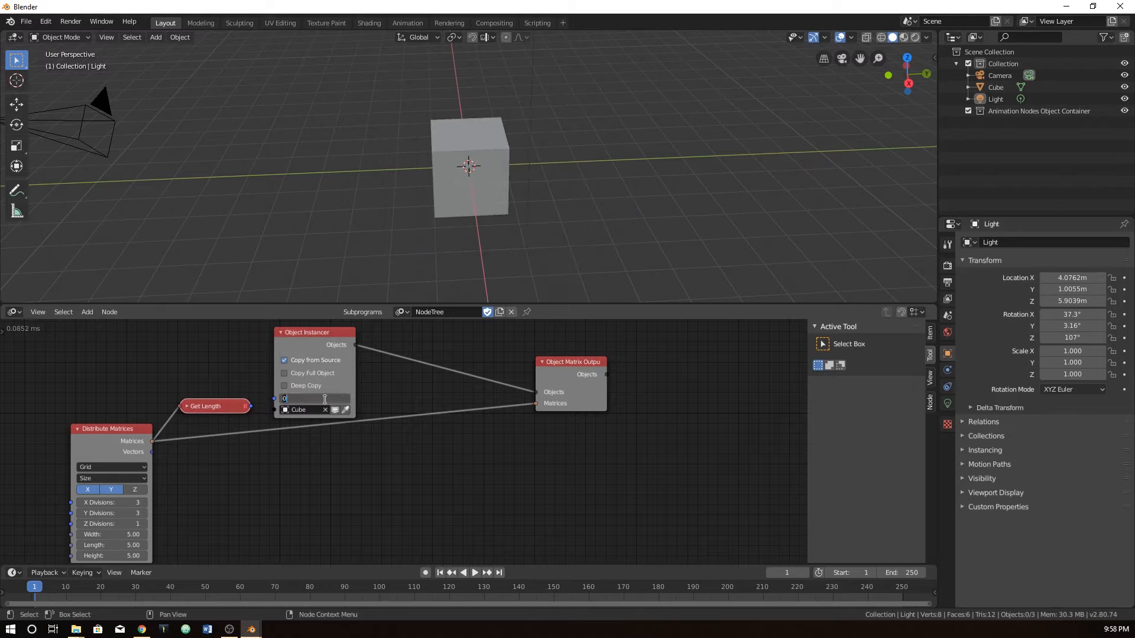
{"action": "type", "text": "1"}
{"action": "key", "text": "Return"}
{"action": "left_click", "coordinate": [347, 399]}
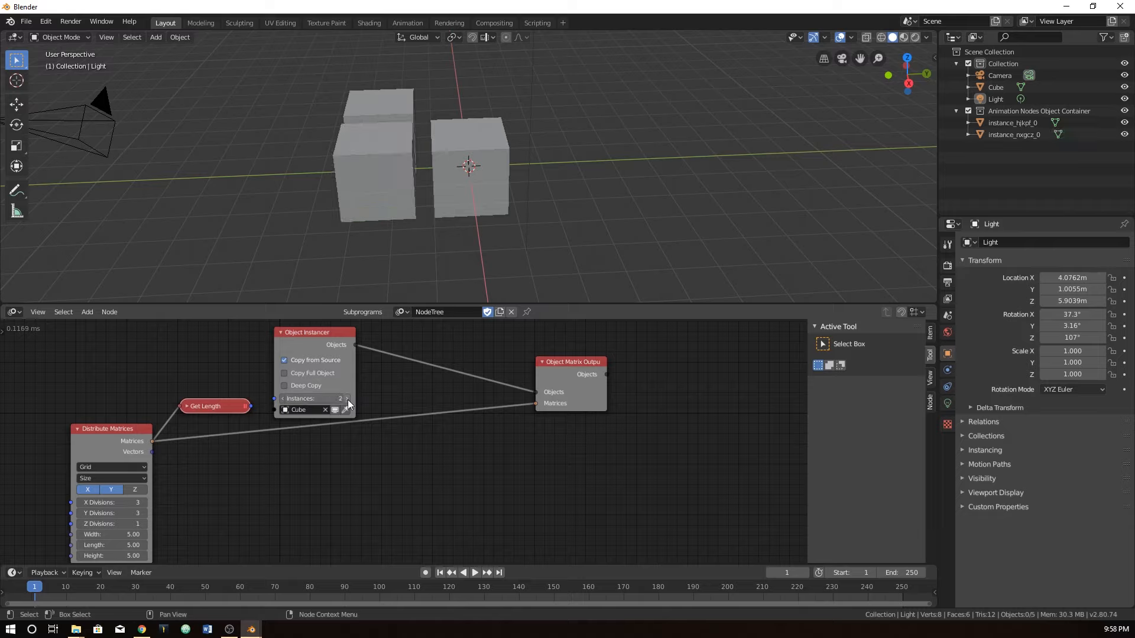
{"action": "left_click", "coordinate": [347, 399]}
{"action": "left_click", "coordinate": [347, 400]}
{"action": "left_click", "coordinate": [347, 400]}
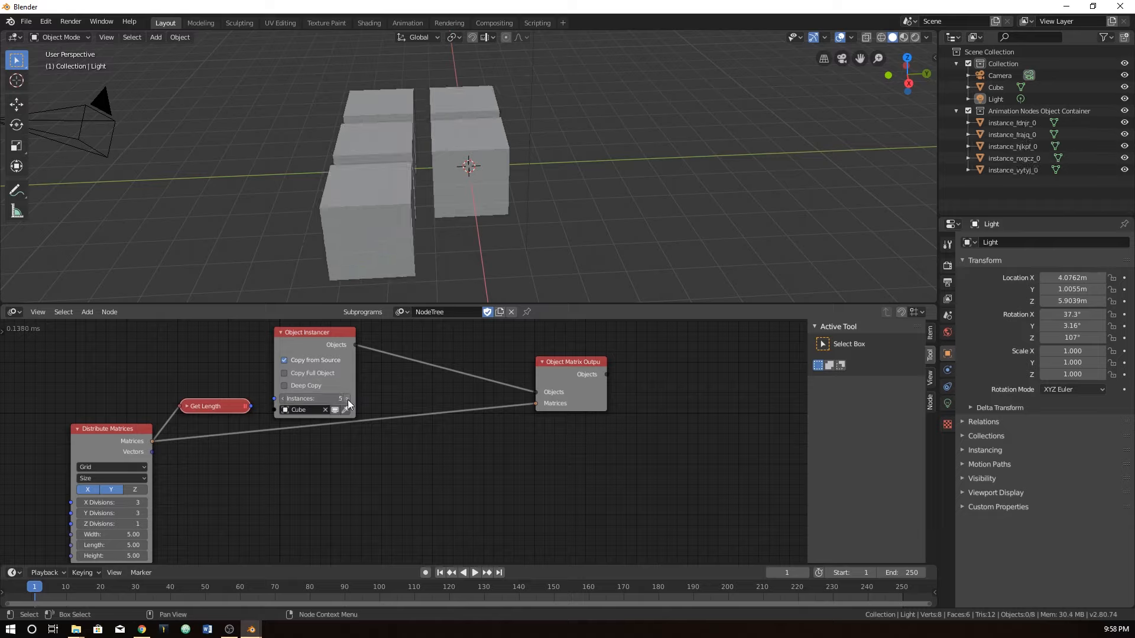
{"action": "left_click", "coordinate": [347, 400]}
{"action": "left_click", "coordinate": [347, 400]}
{"action": "left_click", "coordinate": [347, 399]}
{"action": "left_click", "coordinate": [347, 399]}
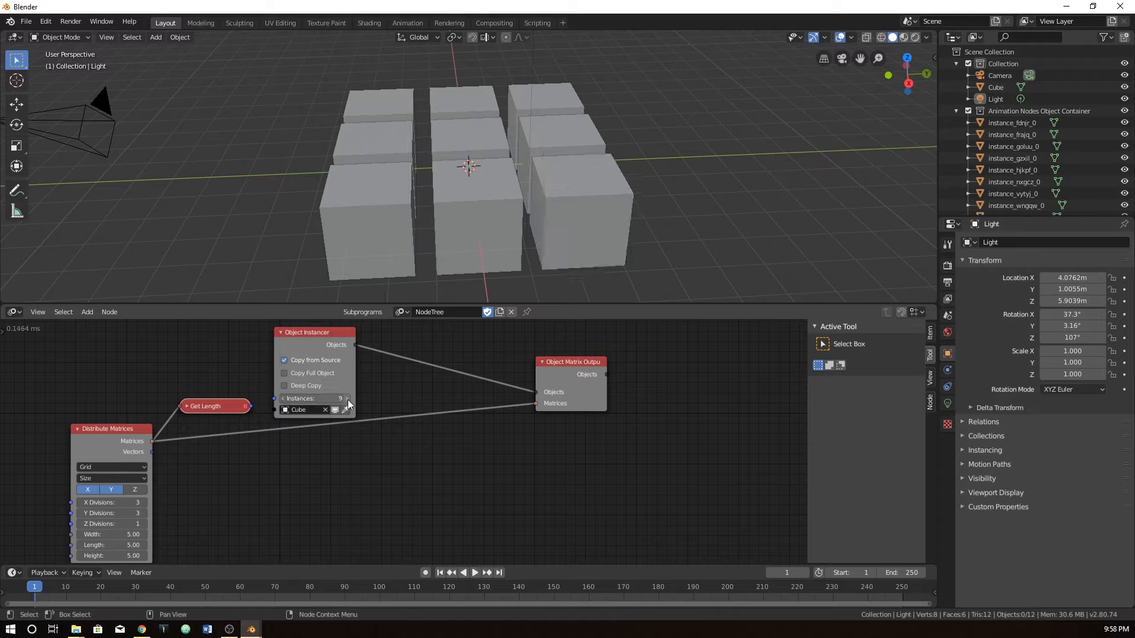
{"action": "left_click_drag", "start_coordinate": [250, 406], "coordinate": [274, 398]}
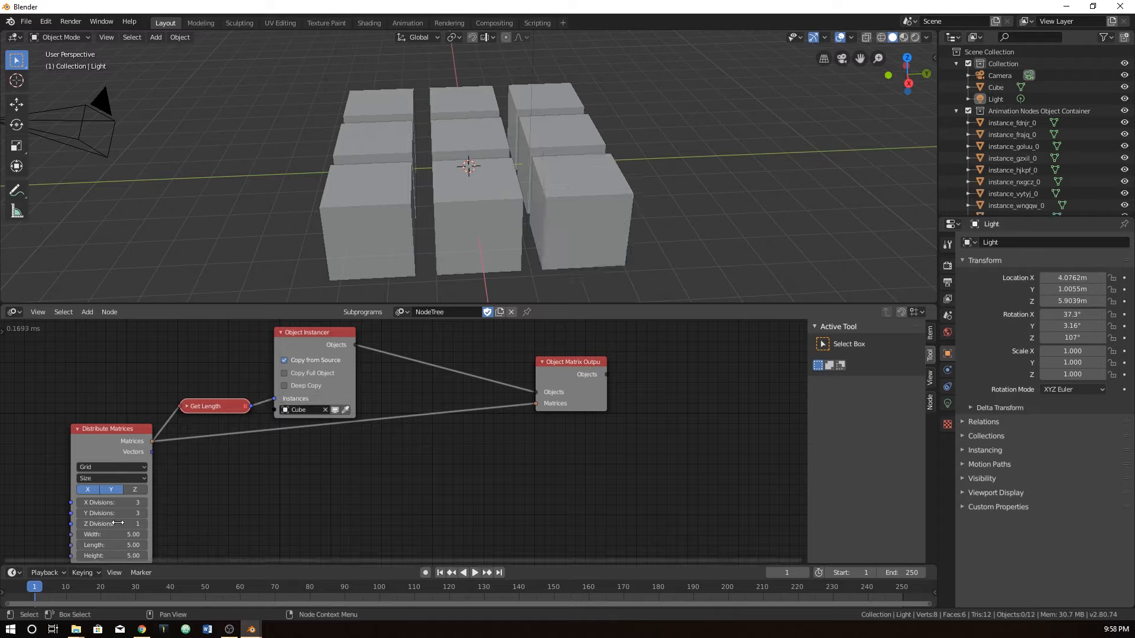
Set the Z Divisions of the Distribute Matrices node to 2.
{"action": "left_click", "coordinate": [144, 524]}
{"action": "mouse_move", "coordinate": [113, 524]}
{"action": "left_mouse_down"}
{"action": "mouse_move", "coordinate": [77, 524]}
{"action": "mouse_move", "coordinate": [130, 523]}
{"action": "mouse_move", "coordinate": [112, 524]}
{"action": "left_mouse_up"}
{"action": "scroll", "coordinate": [288, 161], "scroll_direction": "down", "scroll_amount": 6}
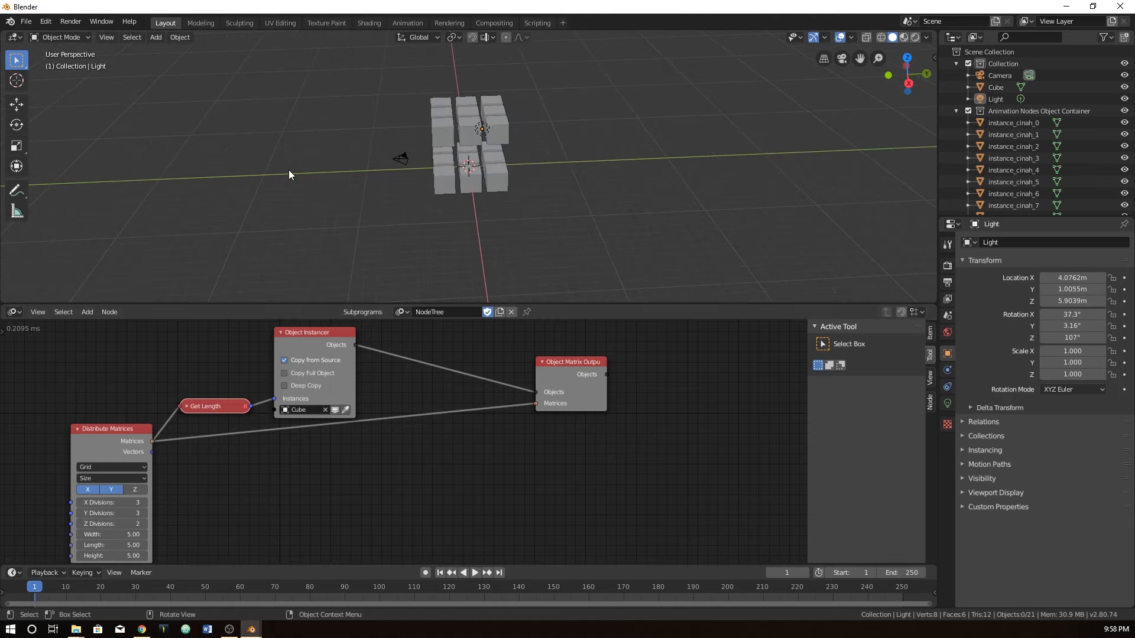
Set the Z Divisions of the Distribute Matrices node to 3 and inspect the cube grid from several angles.
{"action": "left_click", "coordinate": [143, 524]}
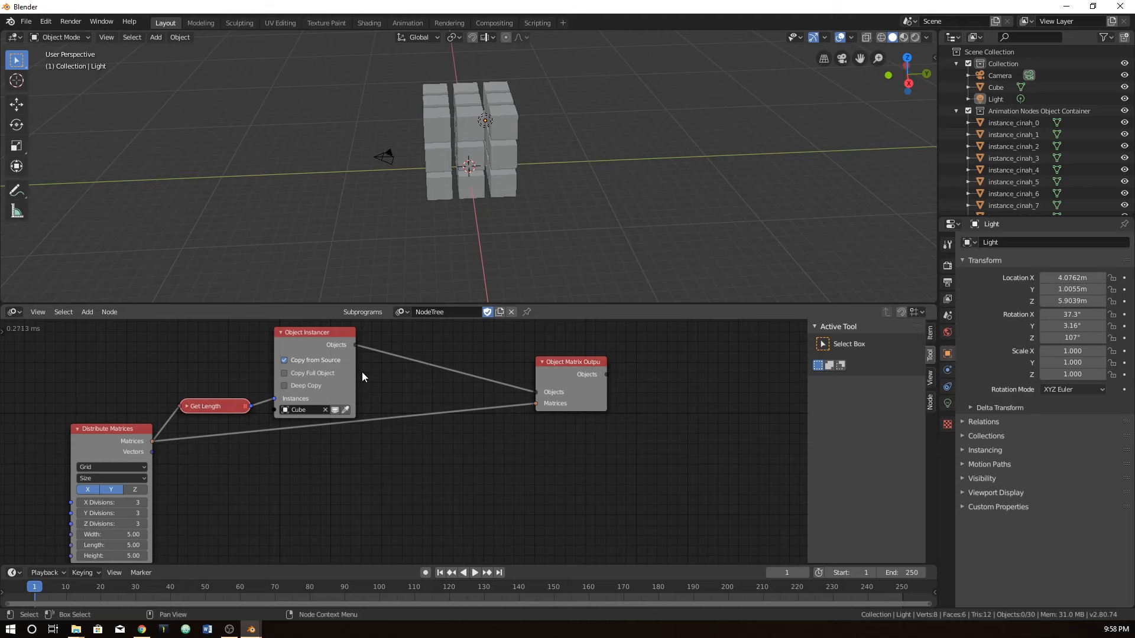
{"action": "middle_click_drag", "start_coordinate": [412, 273], "coordinate": [484, 245]}
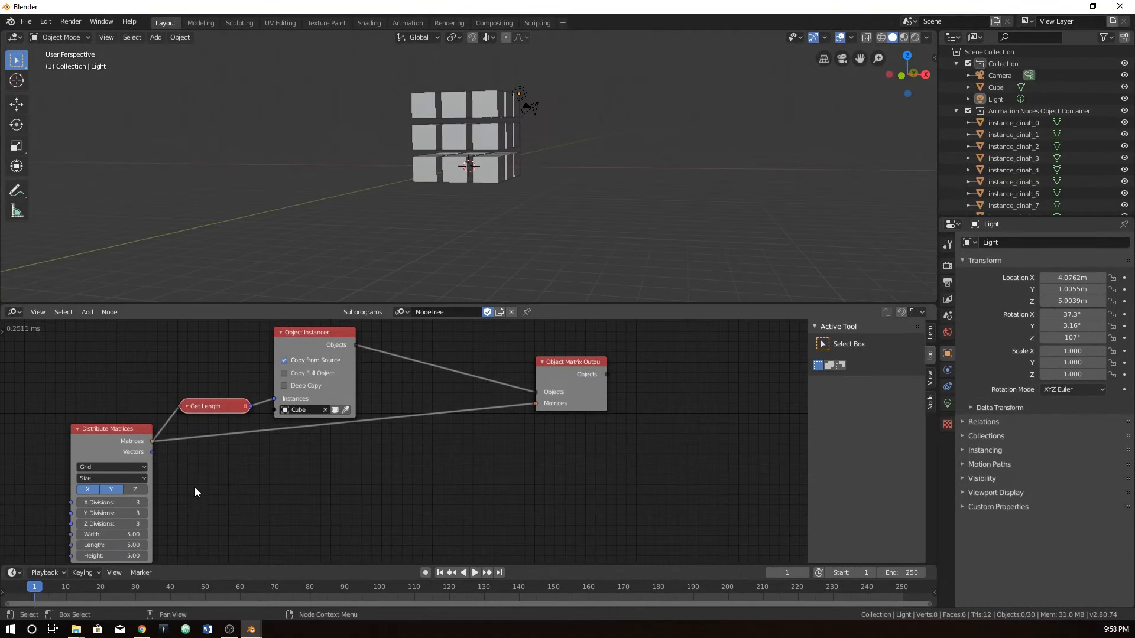
{"action": "middle_click_drag", "start_coordinate": [398, 232], "coordinate": [376, 235]}
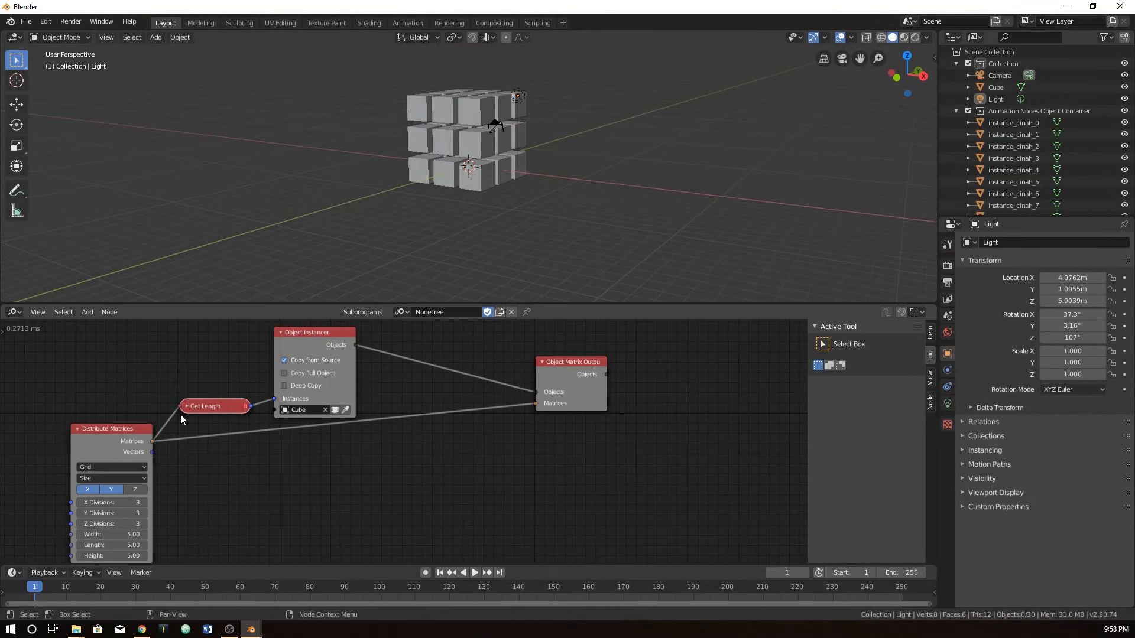
Raise the X, Y and Z Divisions of the Distribute Matrices node to 6 each.
{"action": "left_click", "coordinate": [144, 503]}
{"action": "left_click", "coordinate": [144, 502]}
{"action": "left_click", "coordinate": [145, 502]}
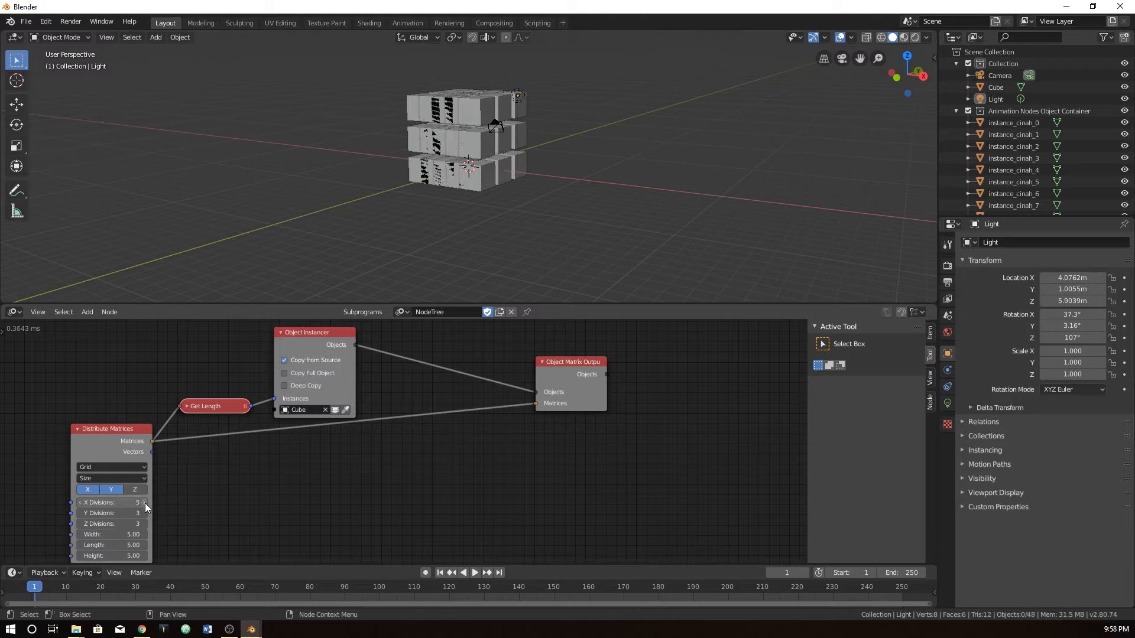
{"action": "left_click", "coordinate": [144, 513]}
{"action": "left_click", "coordinate": [145, 513]}
{"action": "left_click", "coordinate": [145, 513]}
{"action": "left_click", "coordinate": [146, 523]}
{"action": "left_click", "coordinate": [145, 524]}
{"action": "left_click", "coordinate": [145, 524]}
Enlarge the grid freehand to a Width of about 14.87, Length of about 14.30 and Height of about 12.83.
{"action": "scroll", "coordinate": [172, 535], "scroll_direction": "down", "scroll_amount": 2}
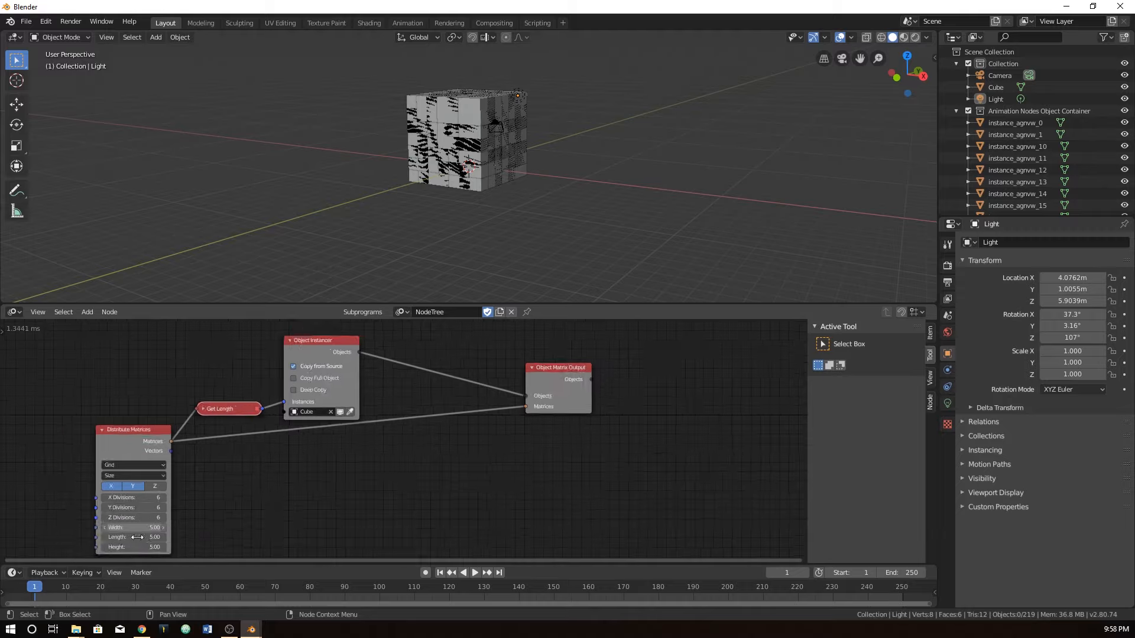
{"action": "scroll", "coordinate": [170, 507], "scroll_direction": "up", "scroll_amount": 1}
{"action": "middle_click_drag", "start_coordinate": [170, 497], "coordinate": [247, 385]}
{"action": "scroll", "coordinate": [225, 410], "scroll_direction": "up", "scroll_amount": 3}
{"action": "middle_click_drag", "start_coordinate": [204, 429], "coordinate": [247, 467]}
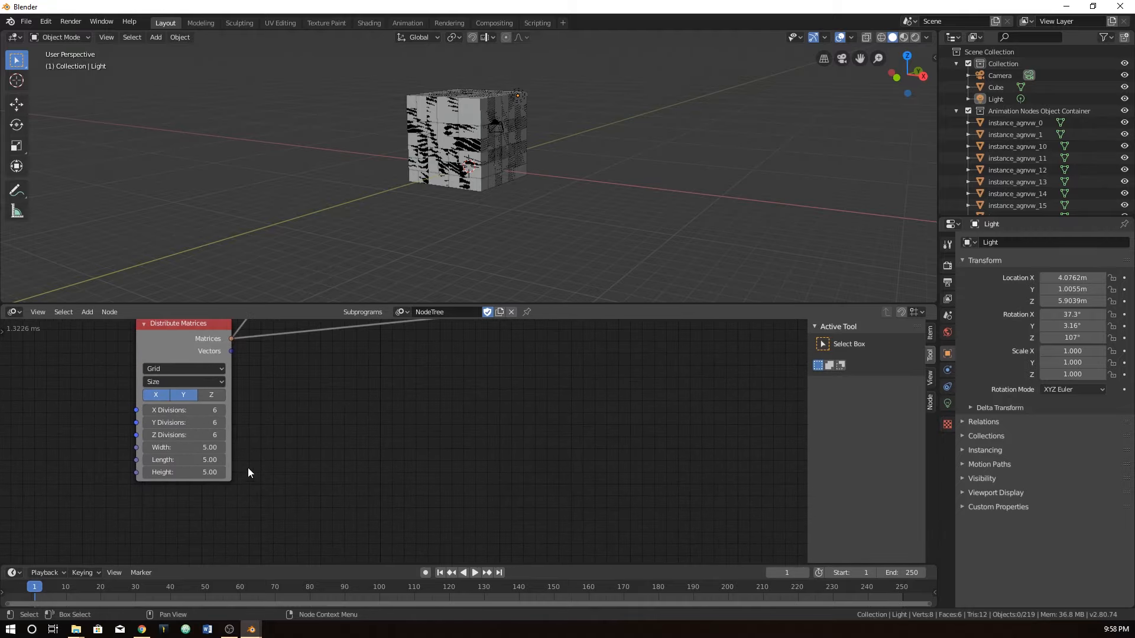
{"action": "left_click_drag", "start_coordinate": [163, 447], "coordinate": [186, 472]}
{"action": "middle_click_drag", "start_coordinate": [644, 248], "coordinate": [390, 162]}
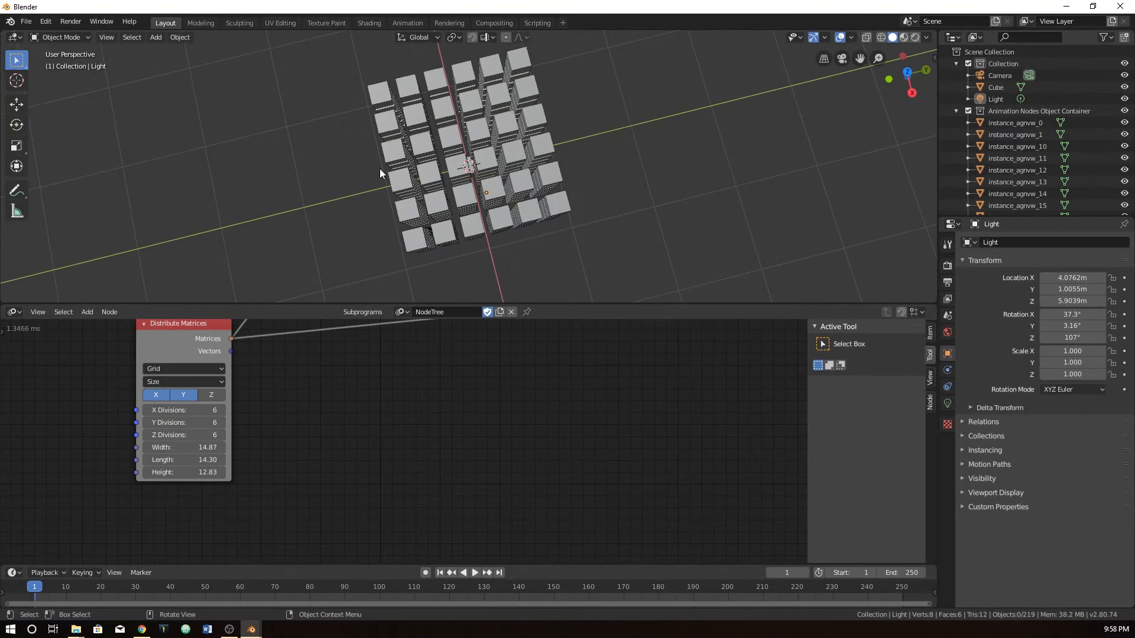
Set the Width, Length and Height of the Distribute Matrices node to 15 each.
{"action": "double_click", "coordinate": [205, 447]}
{"action": "type", "text": "15"}
{"action": "key", "text": "Tab"}
{"action": "type", "text": "15"}
{"action": "key", "text": "Tab"}
{"action": "type", "text": "15"}
{"action": "key", "text": "Return"}
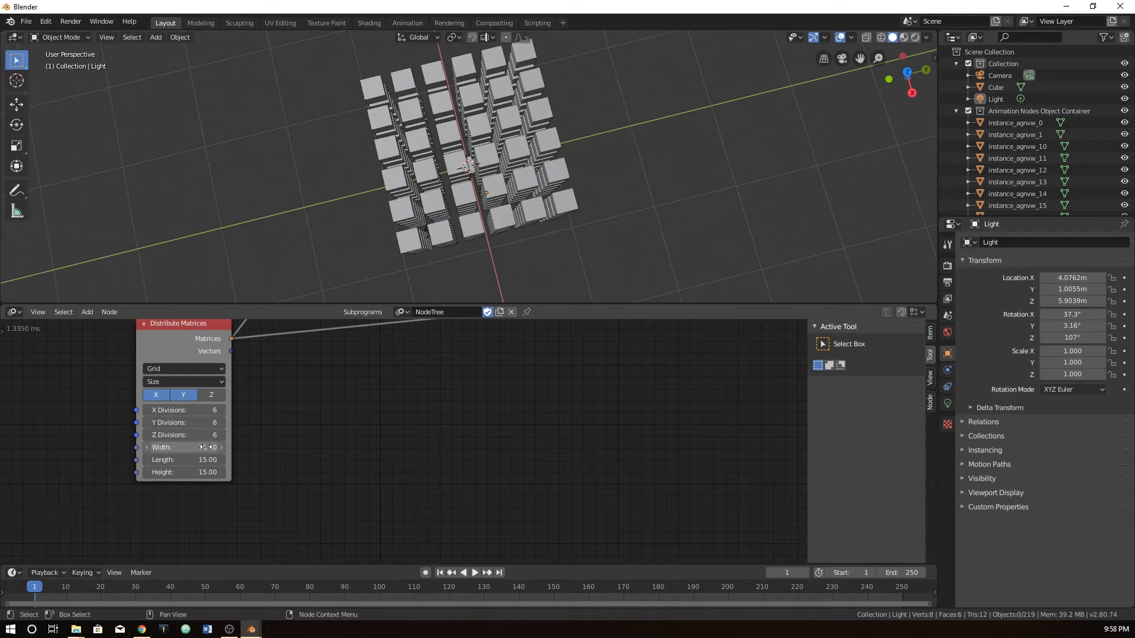
Set the X, Y and Z Divisions of the Distribute Matrices node to 7 and view the cube grid up close.
{"action": "double_click", "coordinate": [196, 409]}
{"action": "type", "text": "7"}
{"action": "key", "text": "Tab"}
{"action": "type", "text": "7"}
{"action": "key", "text": "Tab"}
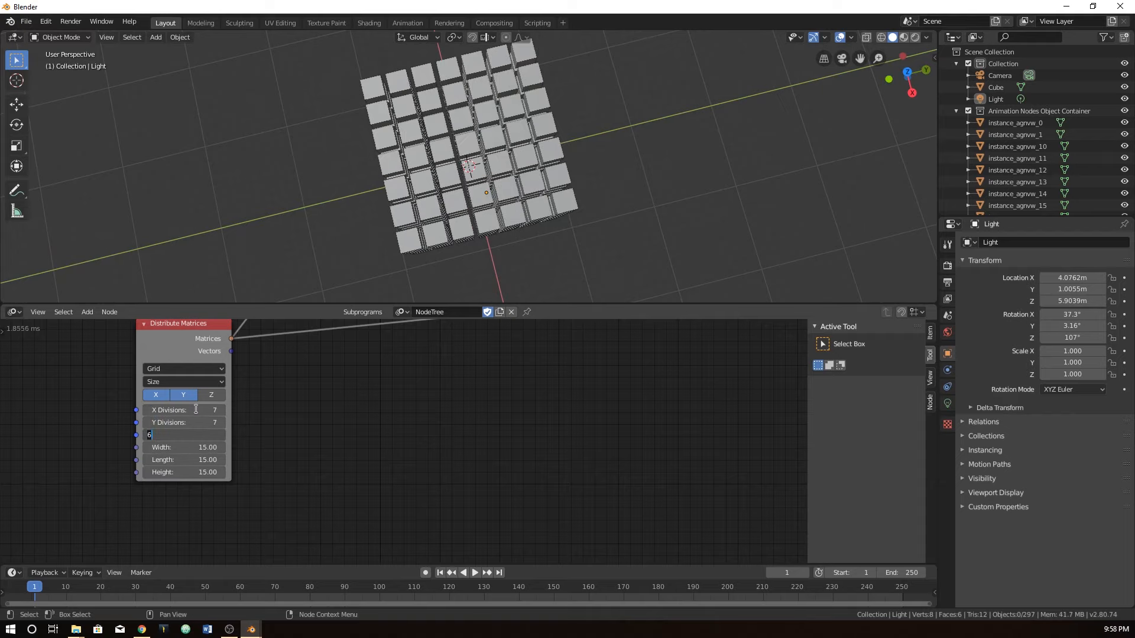
{"action": "type", "text": "7"}
{"action": "key", "text": "Return"}
{"action": "middle_click_drag", "start_coordinate": [611, 260], "coordinate": [525, 175]}
{"action": "scroll", "coordinate": [460, 144], "scroll_direction": "up", "scroll_amount": 4}
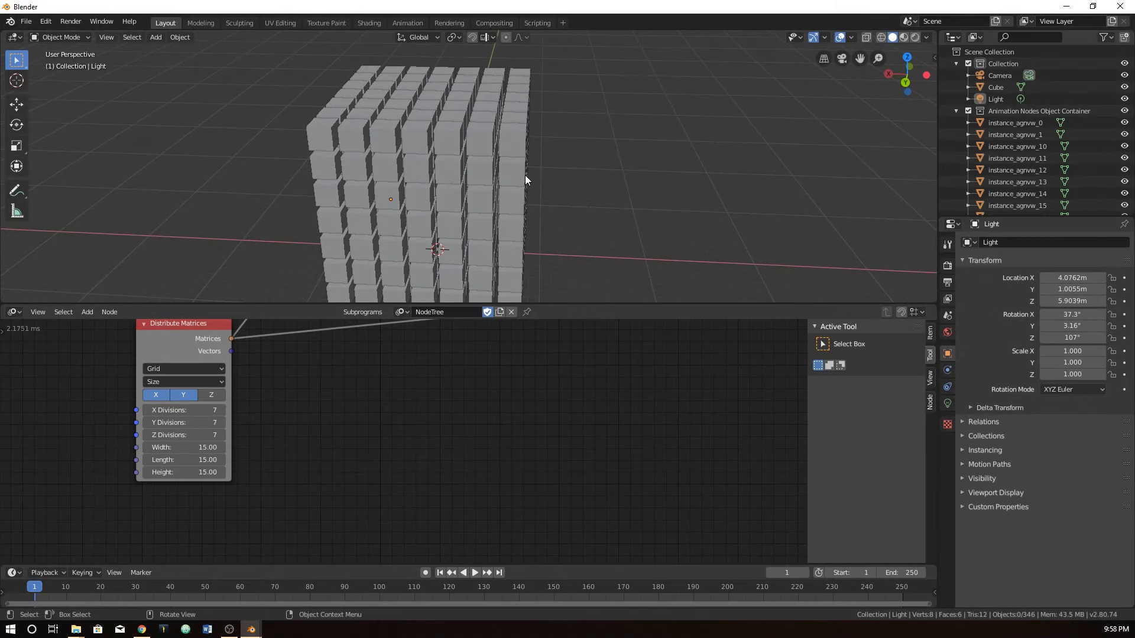
Reposition the Object Matrix Output node slightly lower and closer to the Object Instancer node.
{"action": "key", "text": "Home"}
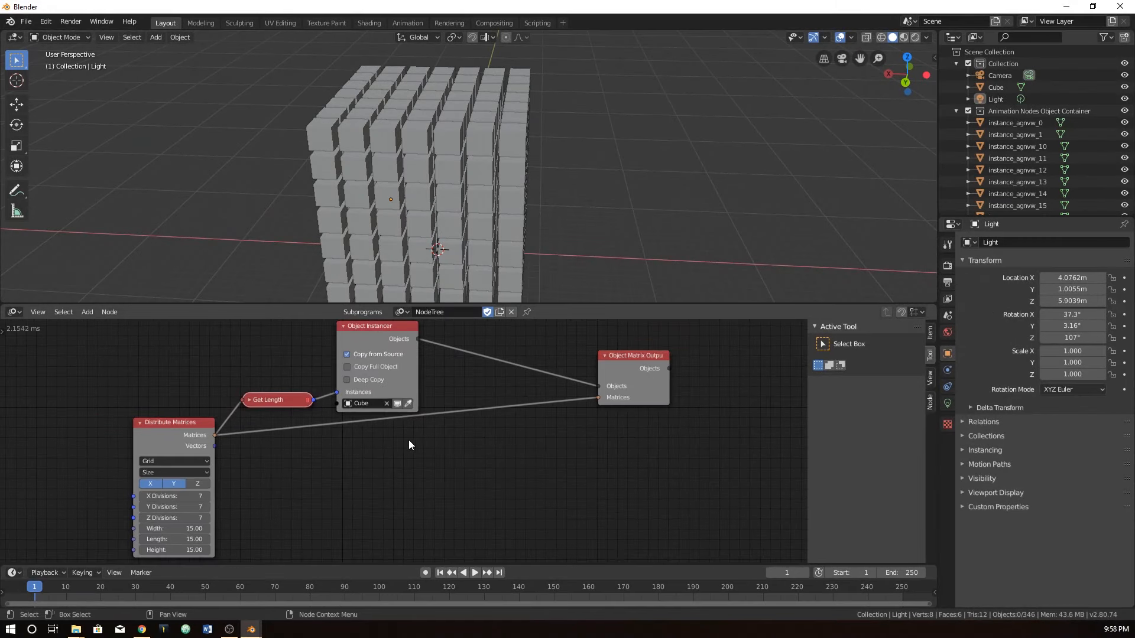
{"action": "left_click_drag", "start_coordinate": [632, 355], "coordinate": [635, 386]}
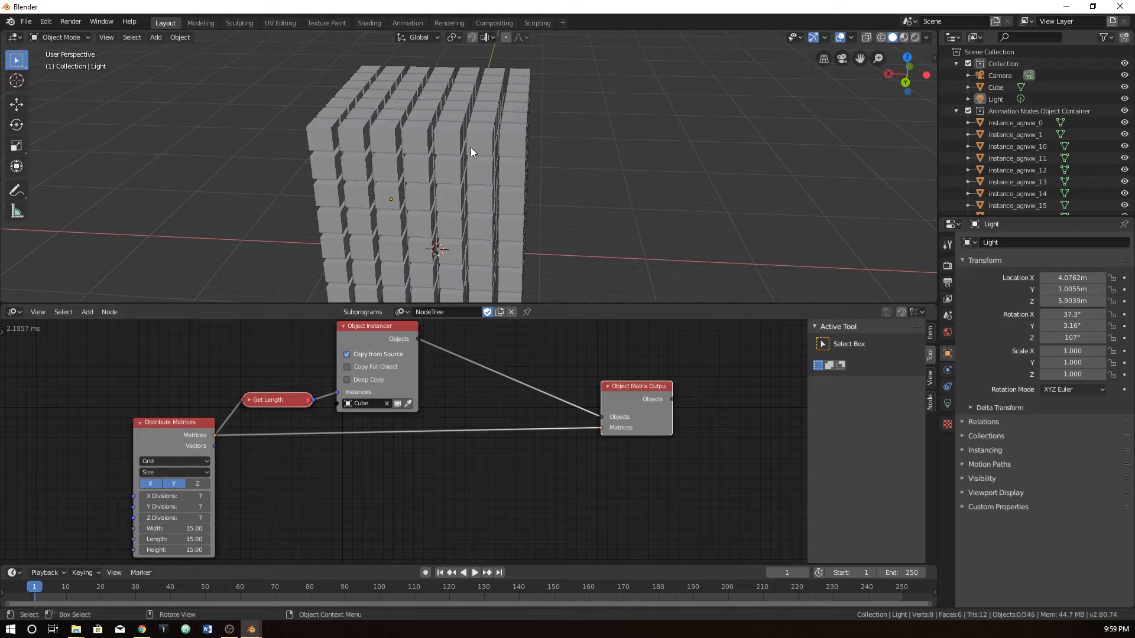
{"action": "scroll", "coordinate": [452, 173], "scroll_direction": "down", "scroll_amount": 1}
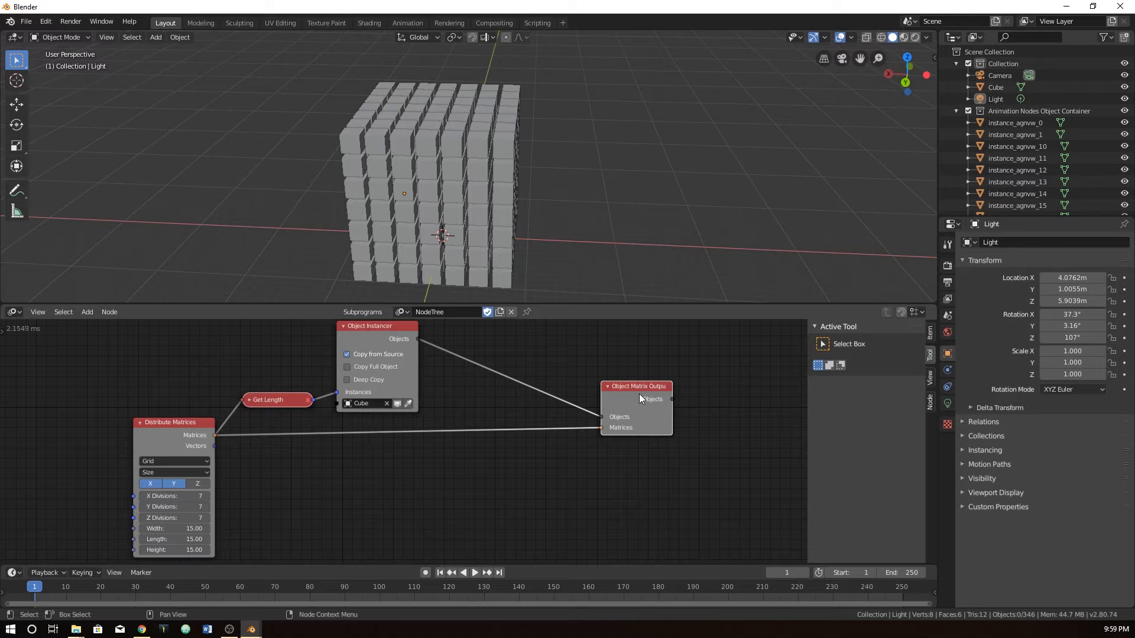
{"action": "left_click_drag", "start_coordinate": [642, 388], "coordinate": [604, 391]}
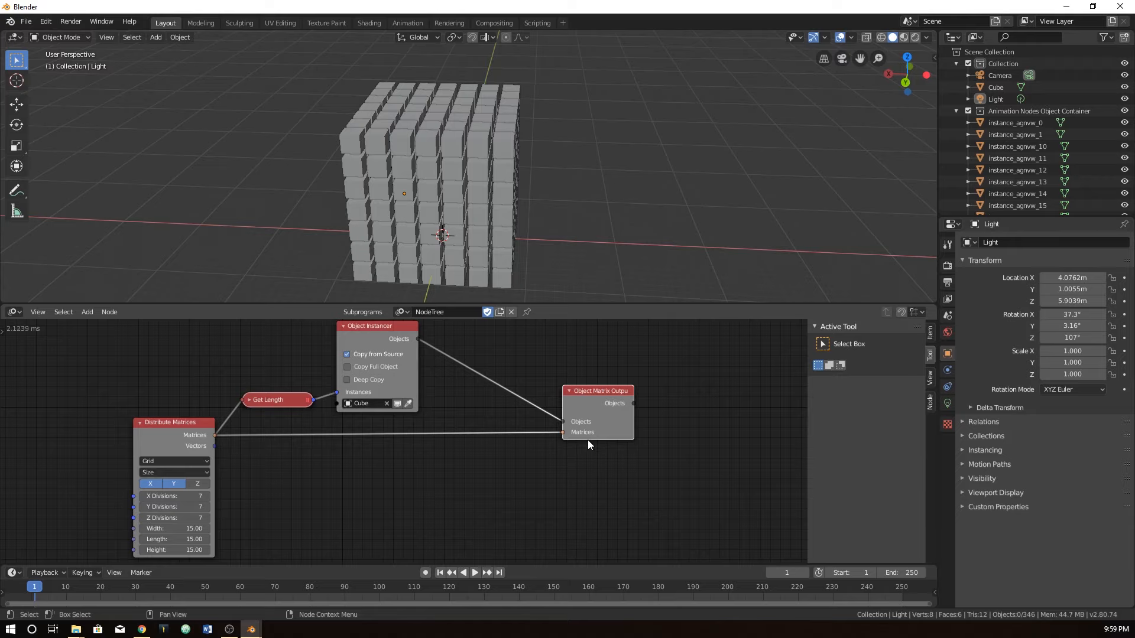
{"action": "scroll", "coordinate": [526, 470], "scroll_direction": "down", "scroll_amount": 1}
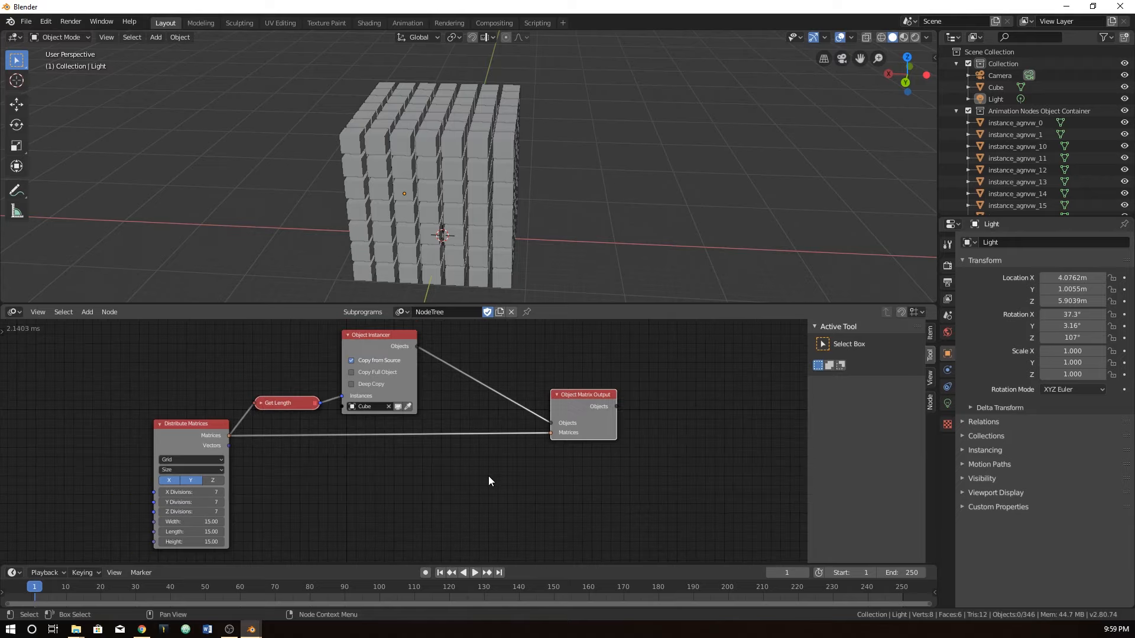